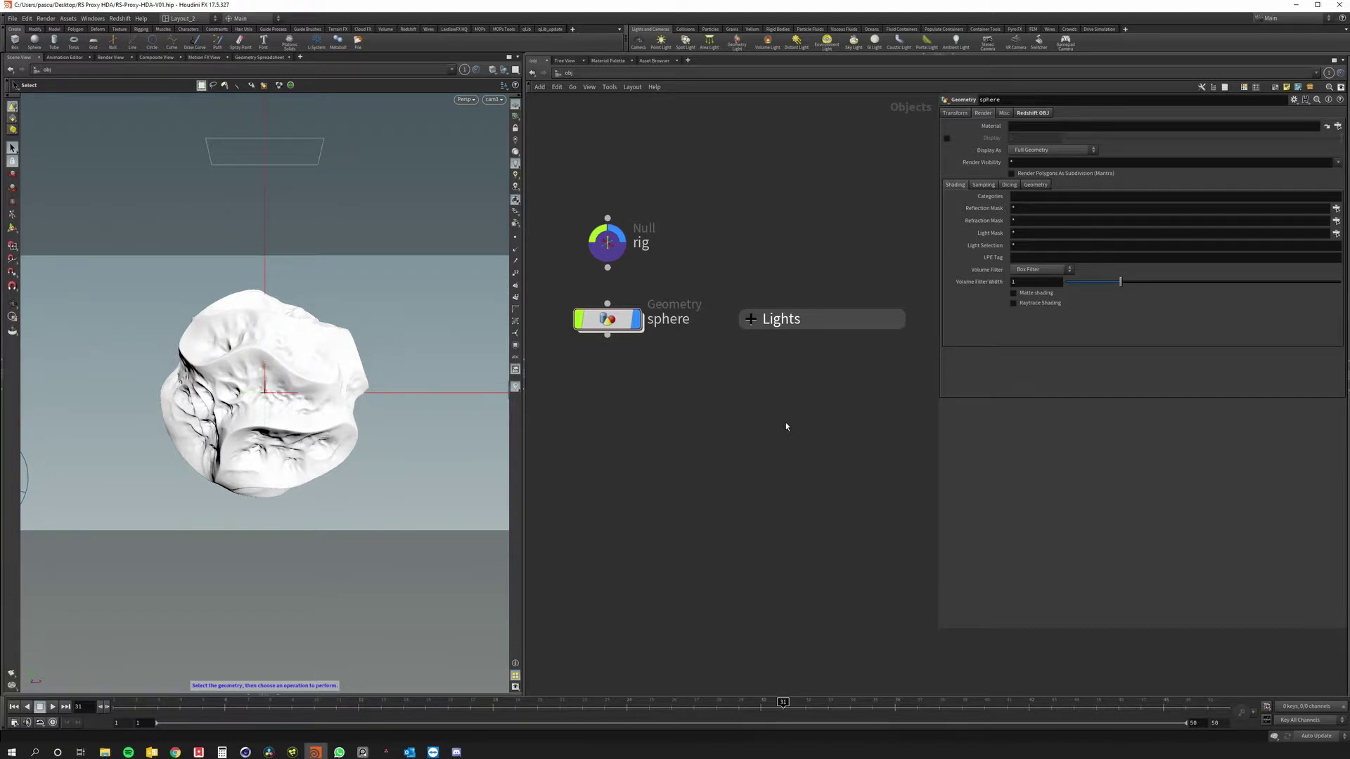
Enter the sphere geometry network and display the sphere, mountain, file cache and material nodes one by one to review the setup.
double_click(619, 320)
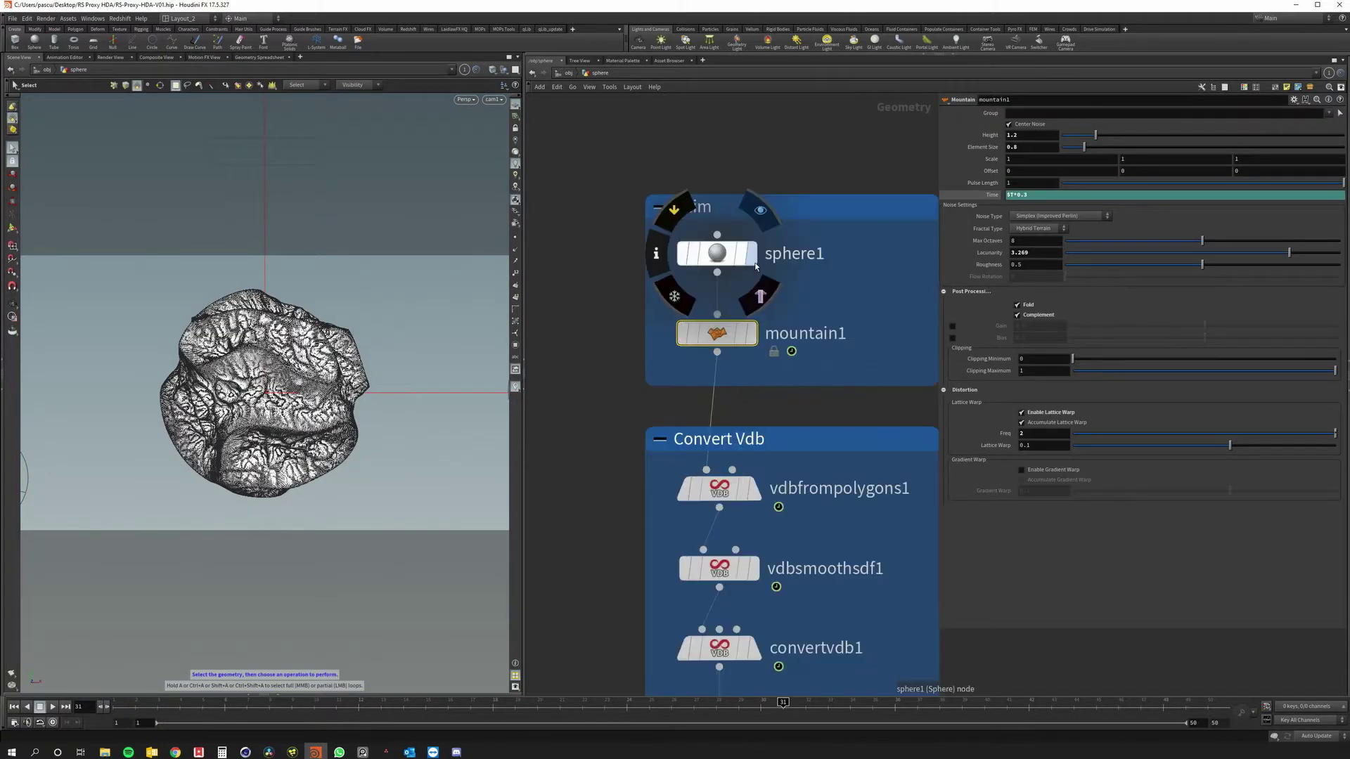
click(751, 257)
click(749, 336)
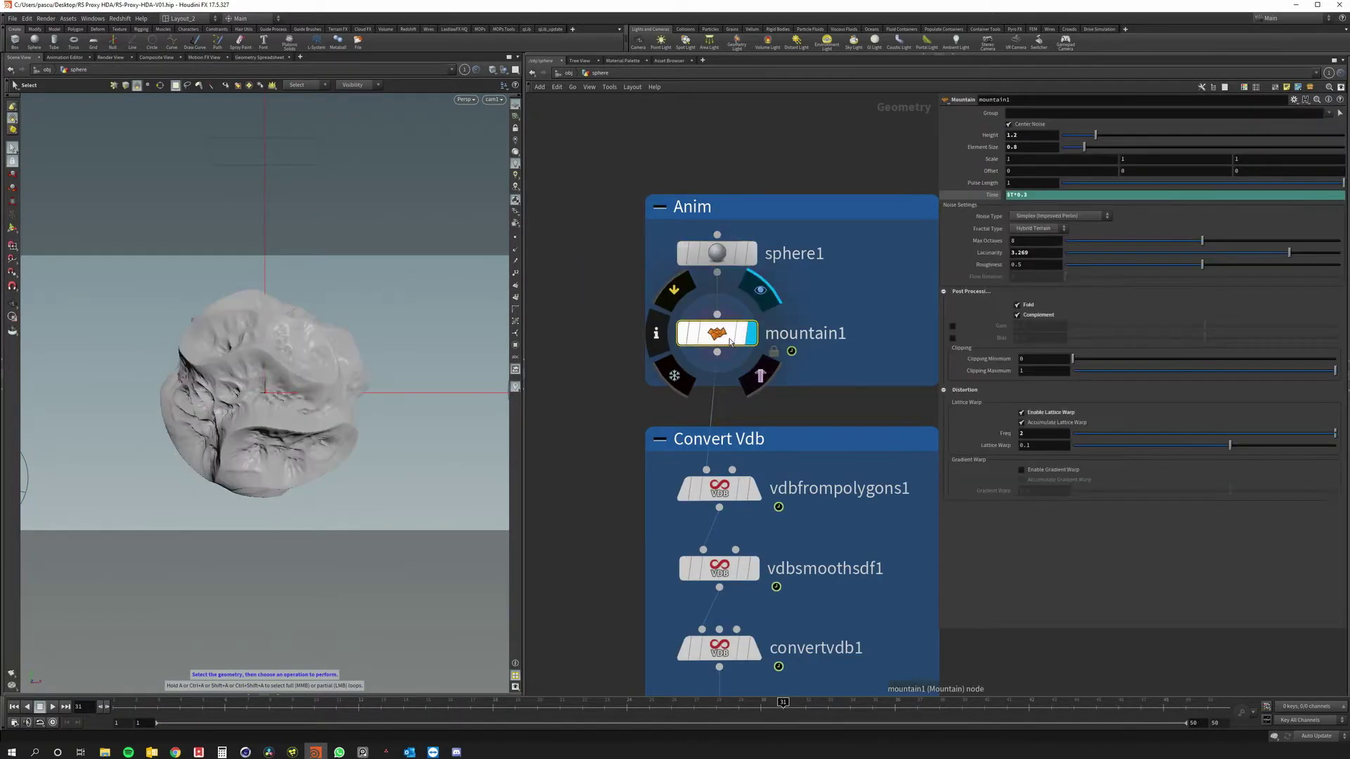
scroll(732, 342, down, 3)
scroll(703, 285, up, 2)
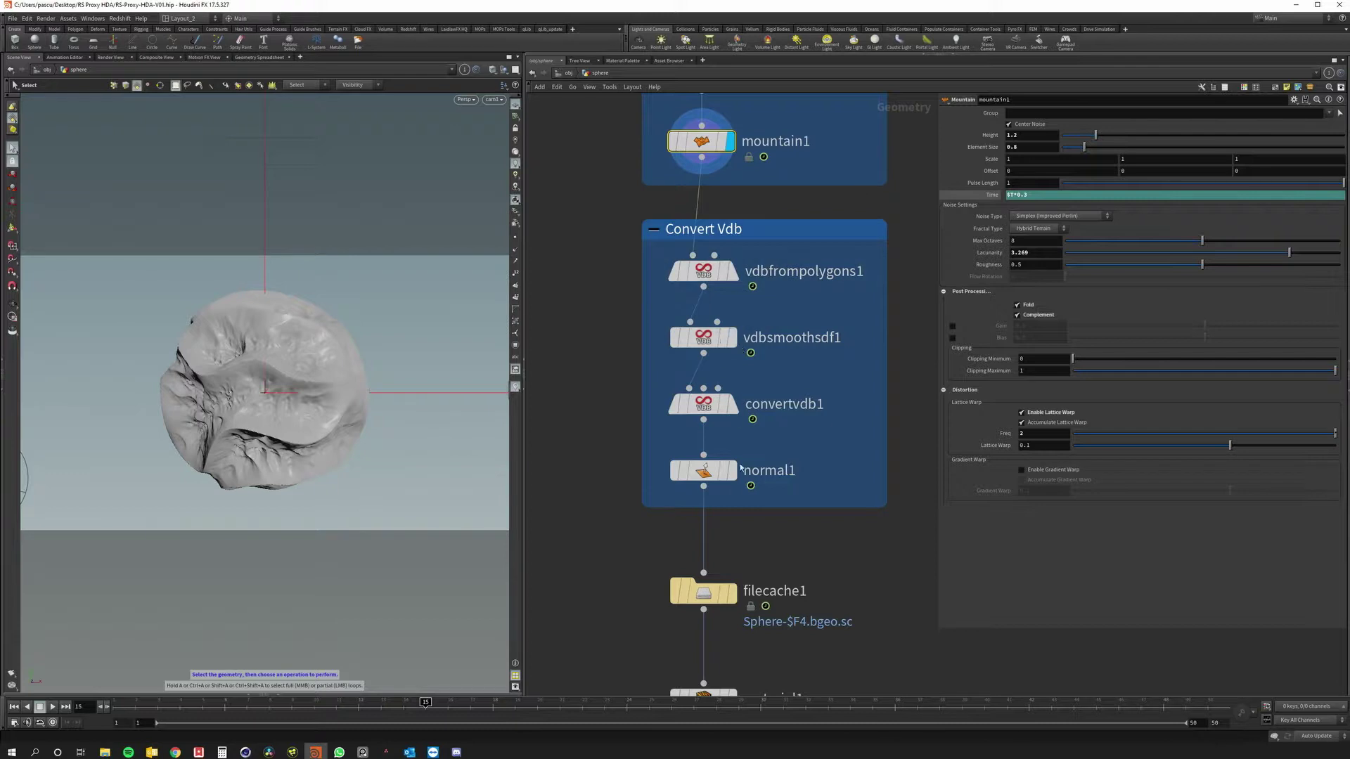
scroll(719, 511, up, 2)
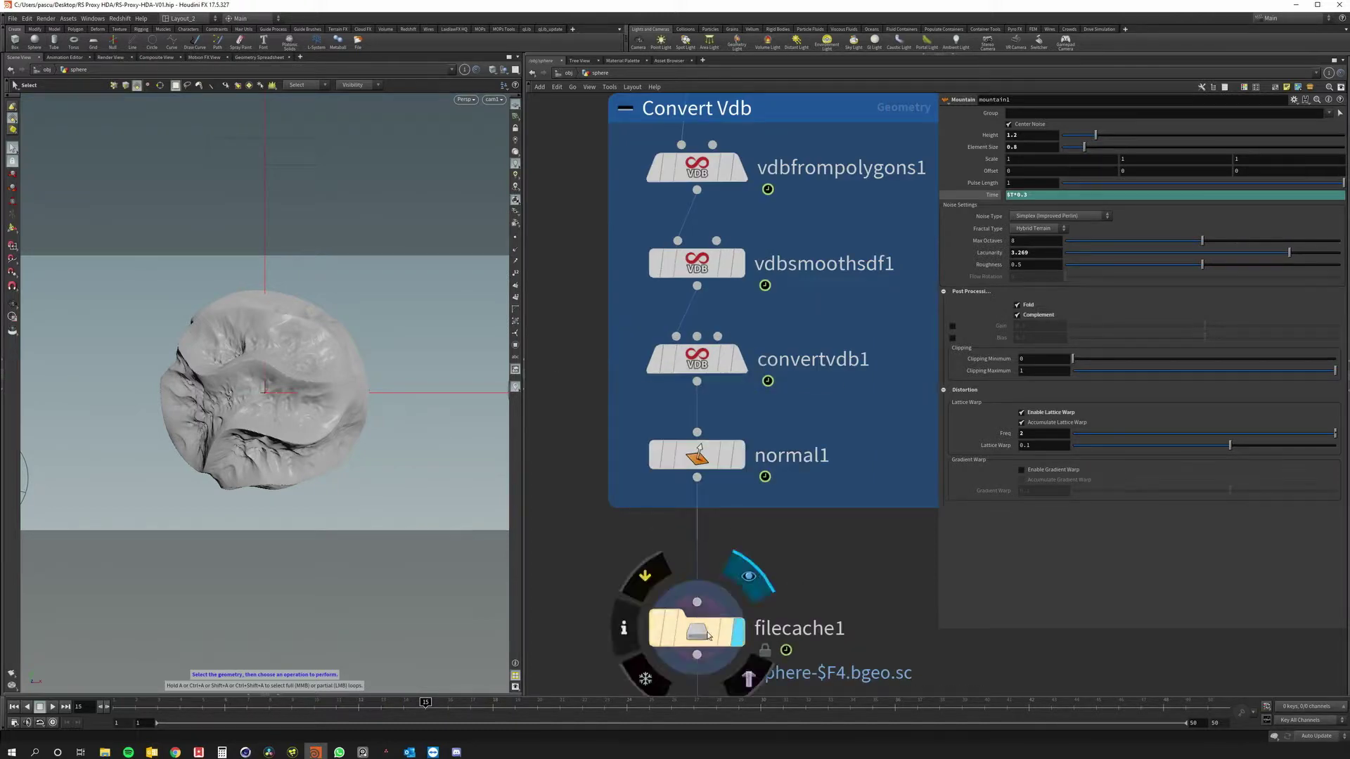
click(696, 628)
scroll(655, 423, down, 5)
scroll(647, 553, up, 4)
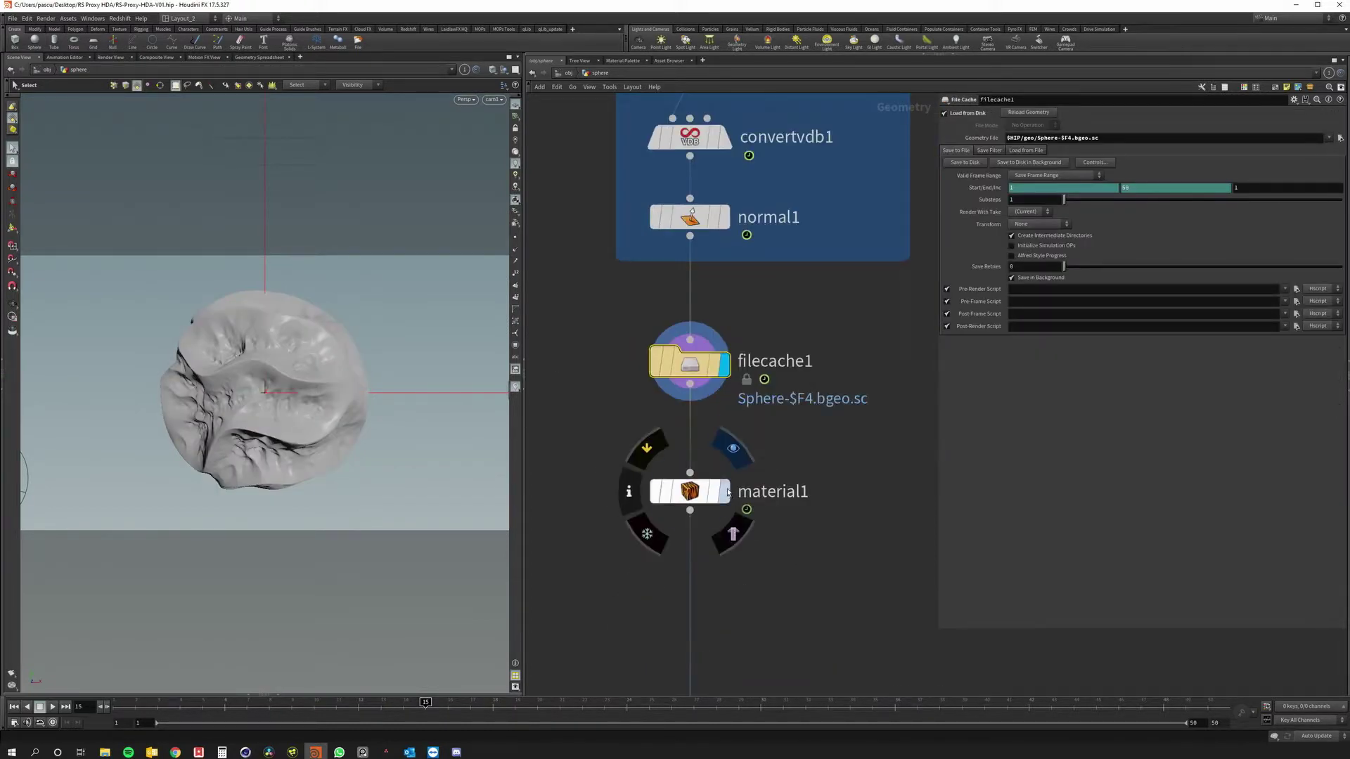
click(682, 496)
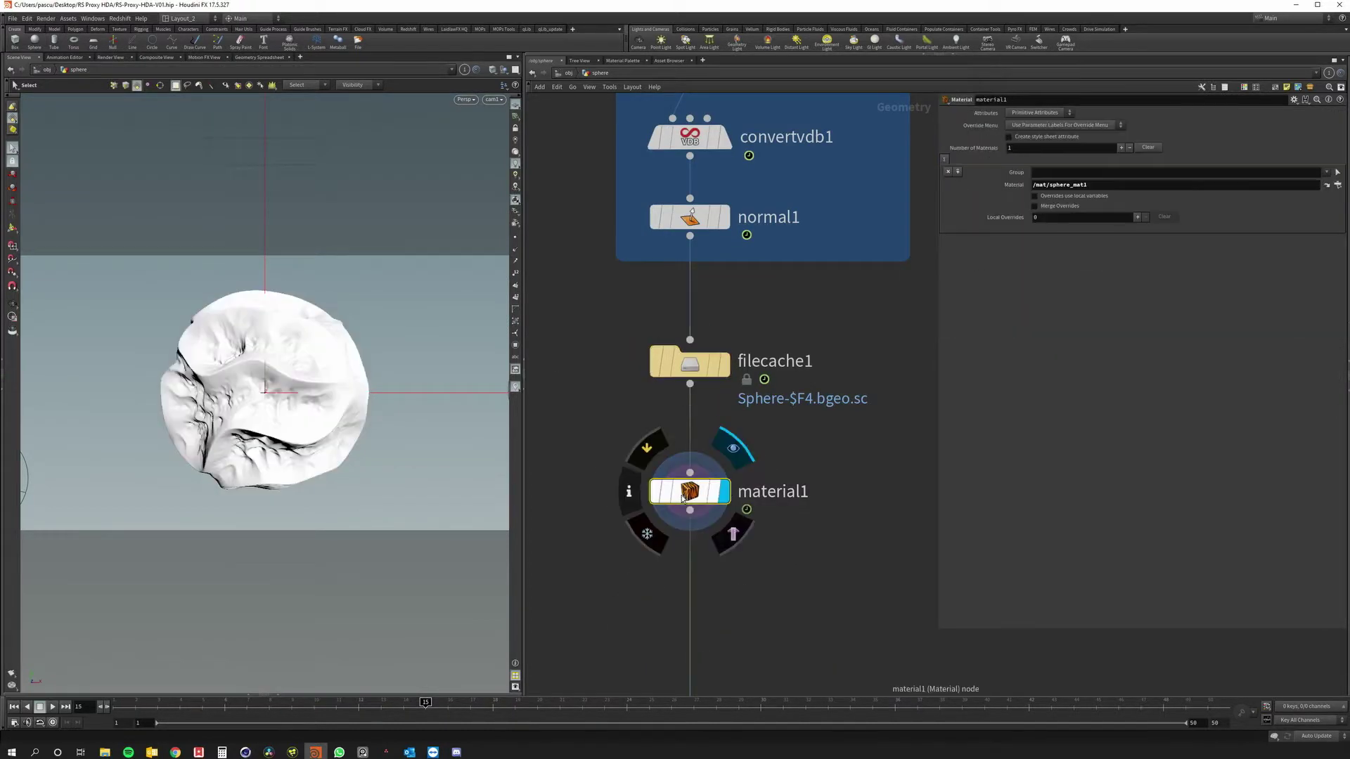
Check the sphere with its current material in the Redshift render view and close the view.
click(118, 18)
click(137, 58)
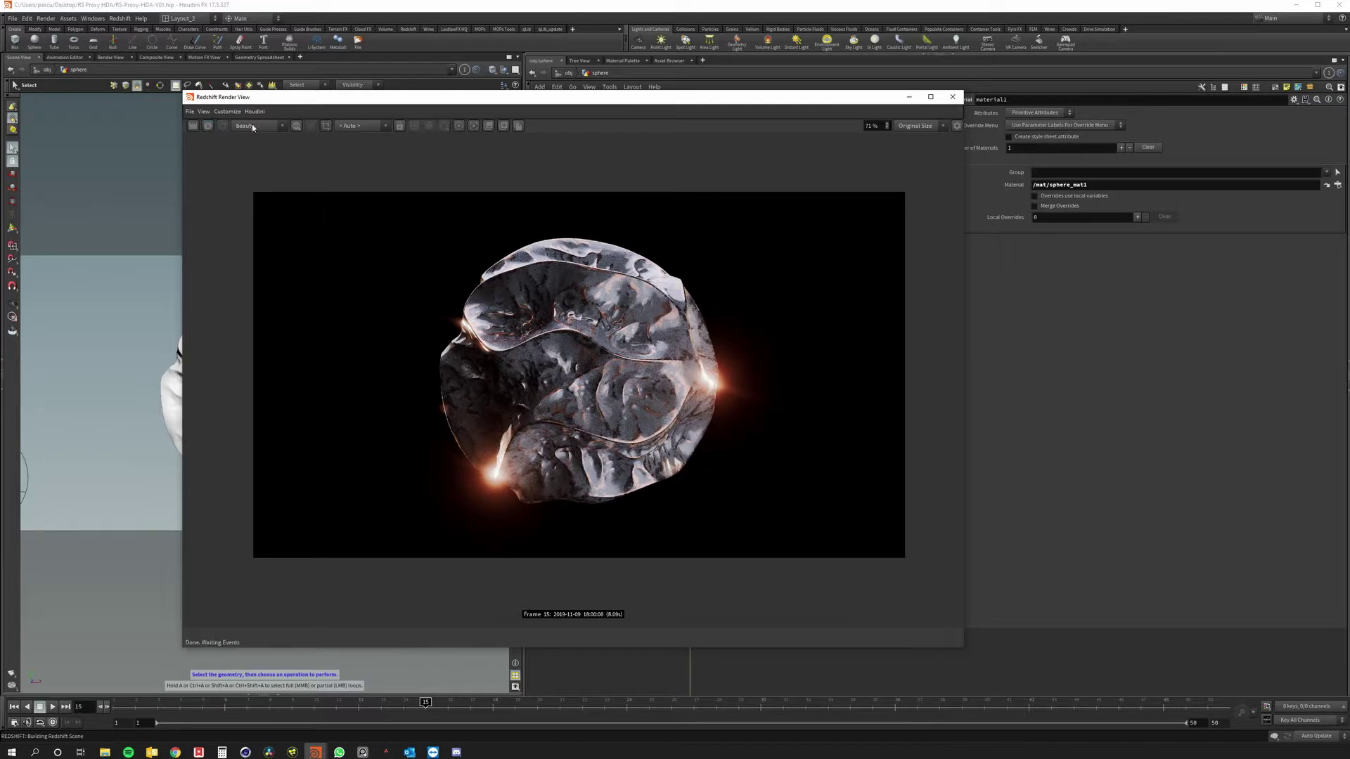
drag(802, 105, 603, 98)
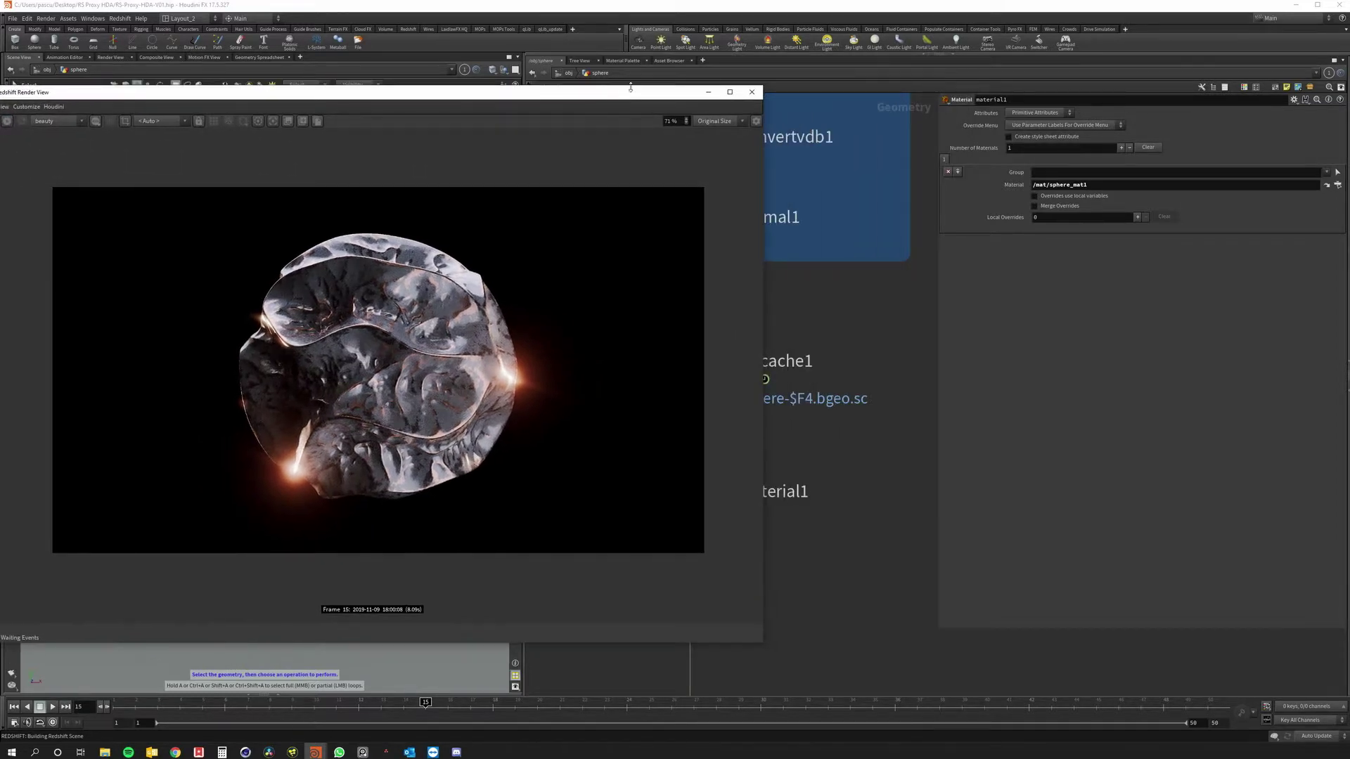
click(752, 92)
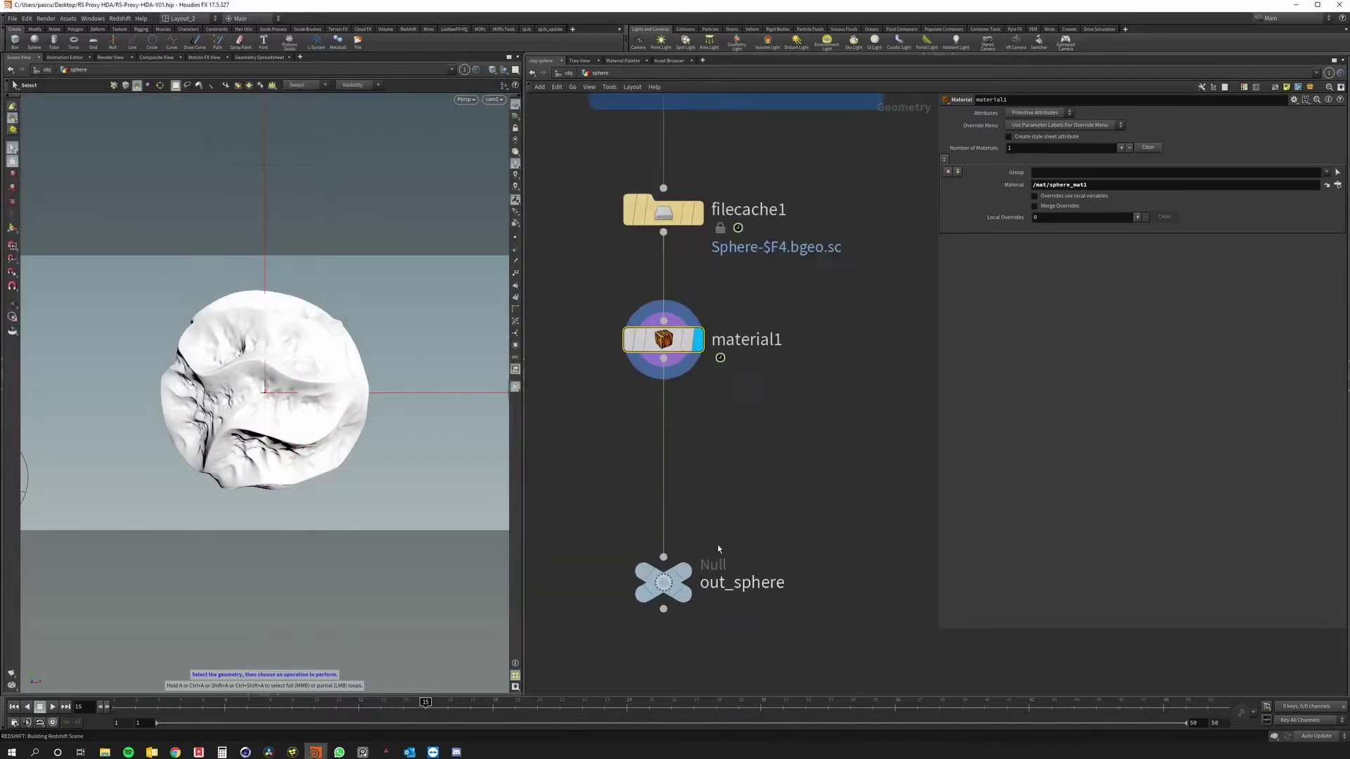
Insert a Y RS Proxy node between material1 and out_sphere and make it the displayed node.
key(Tab)
text(rs)
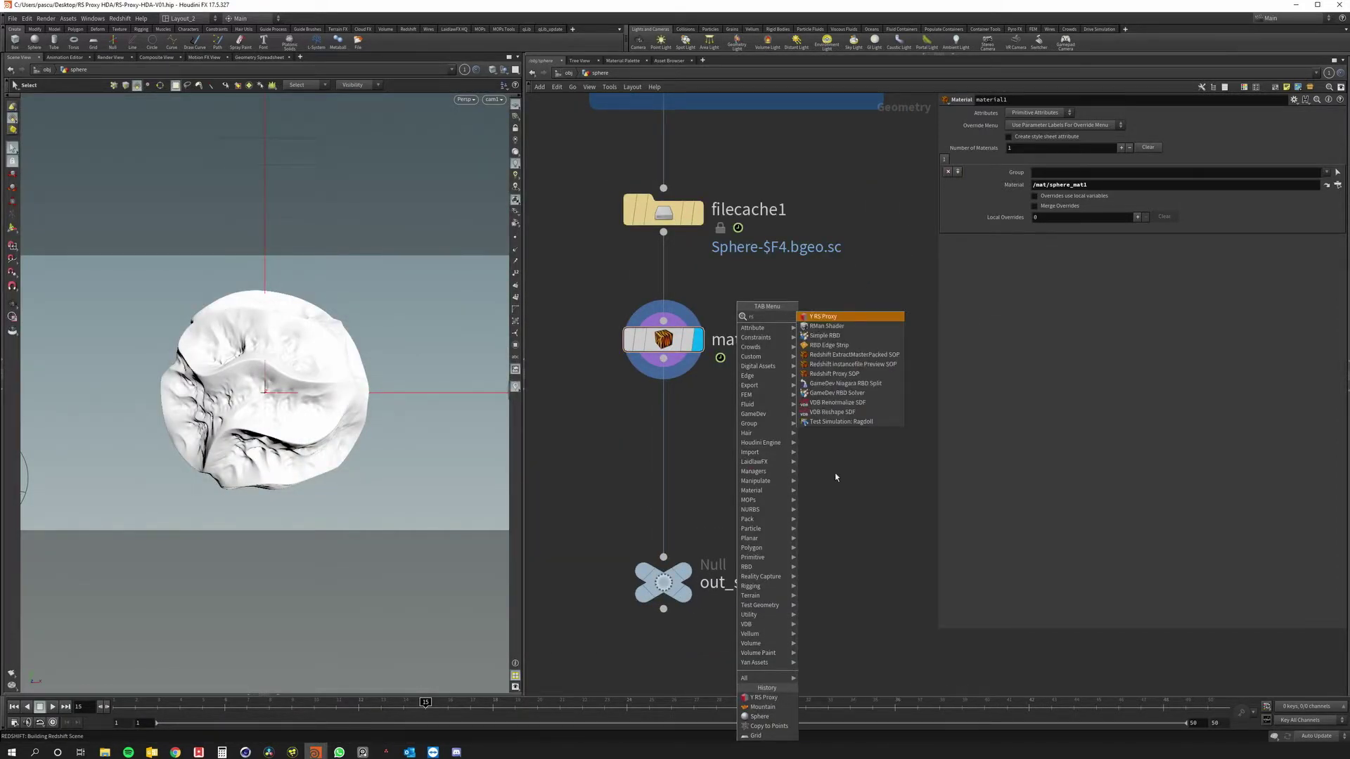
click(819, 317)
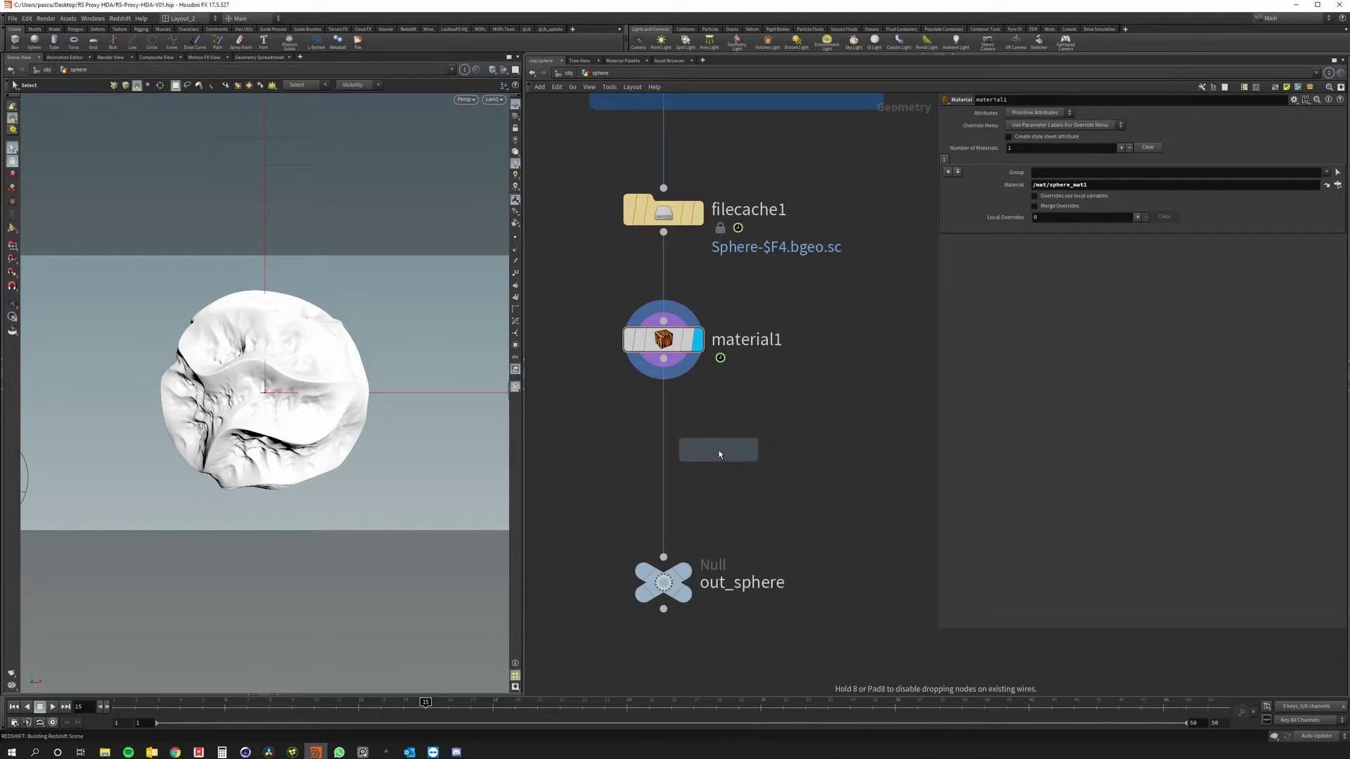
click(661, 458)
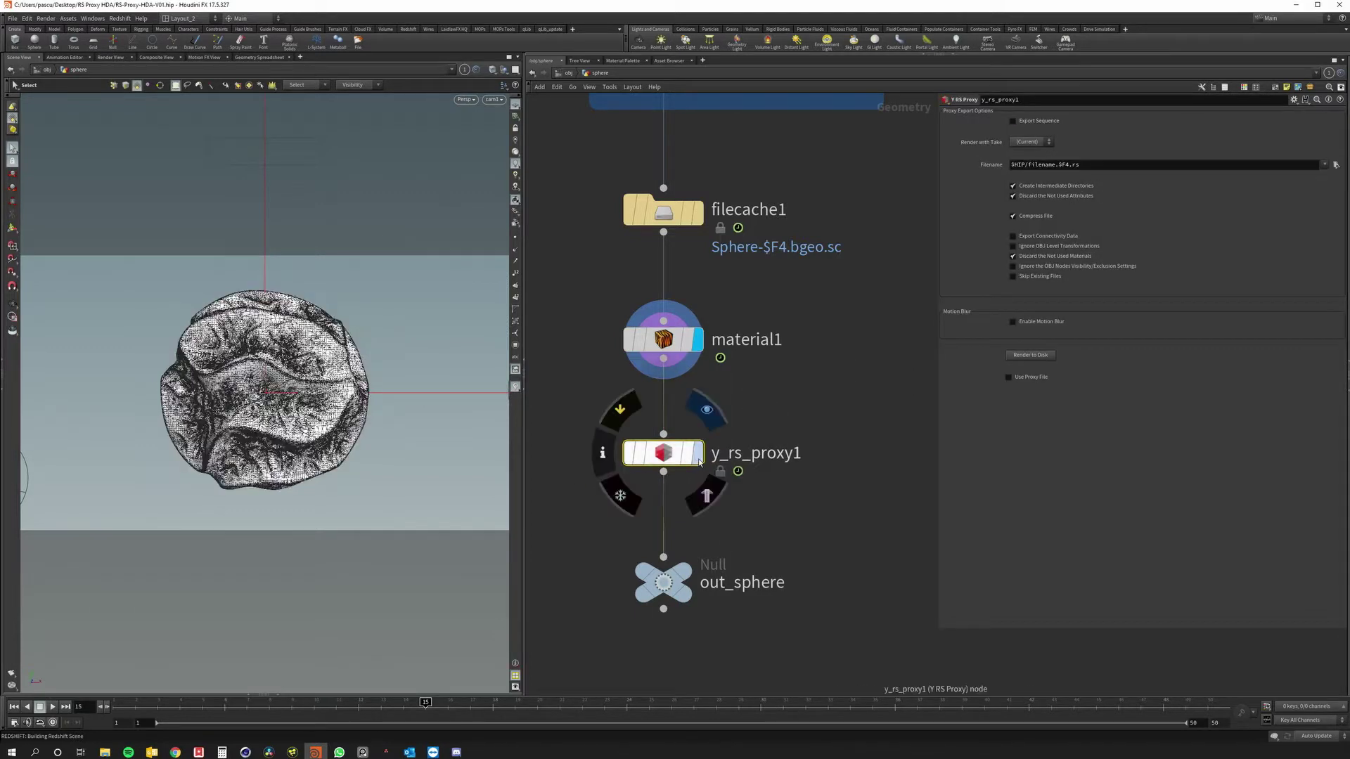
click(682, 475)
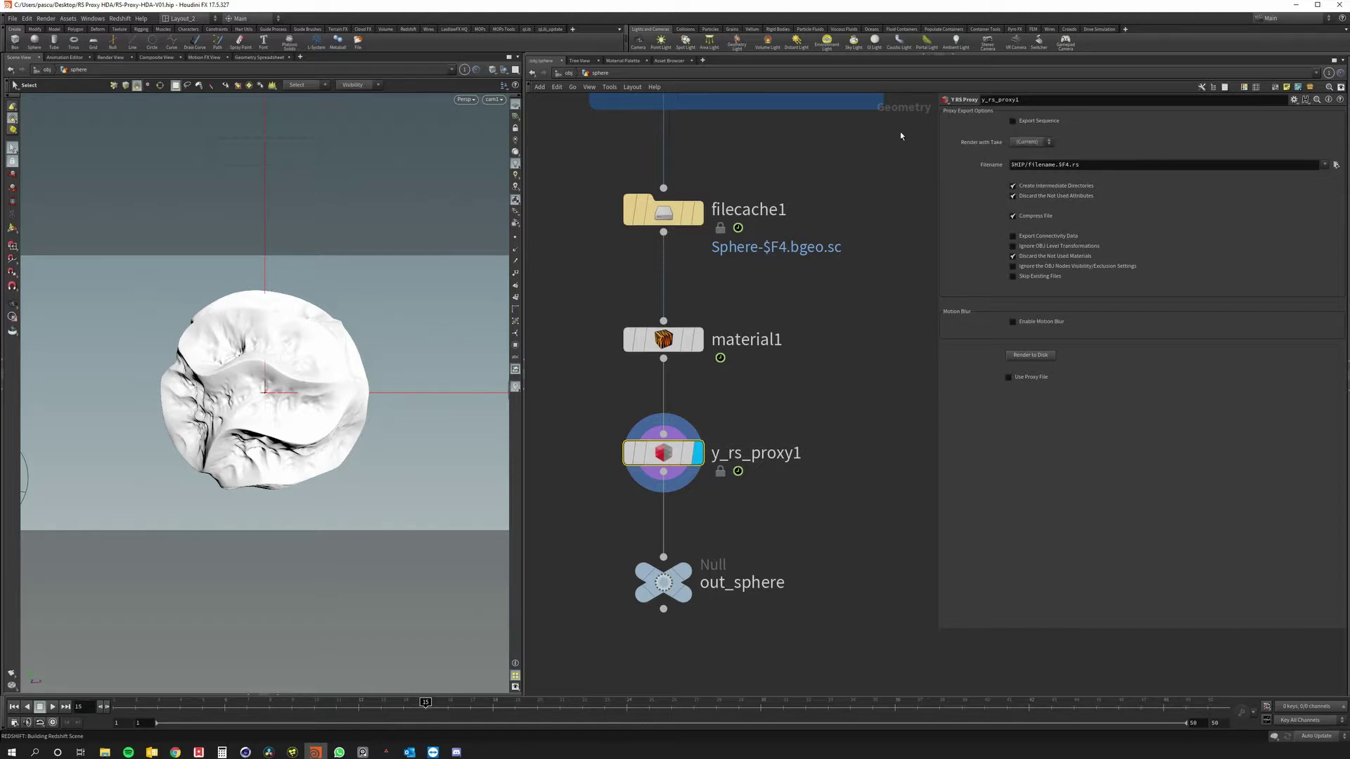
Enable sequence export on the proxy node and set its output filename to $HIP/rs/sphere-$F4.rs.
click(1013, 122)
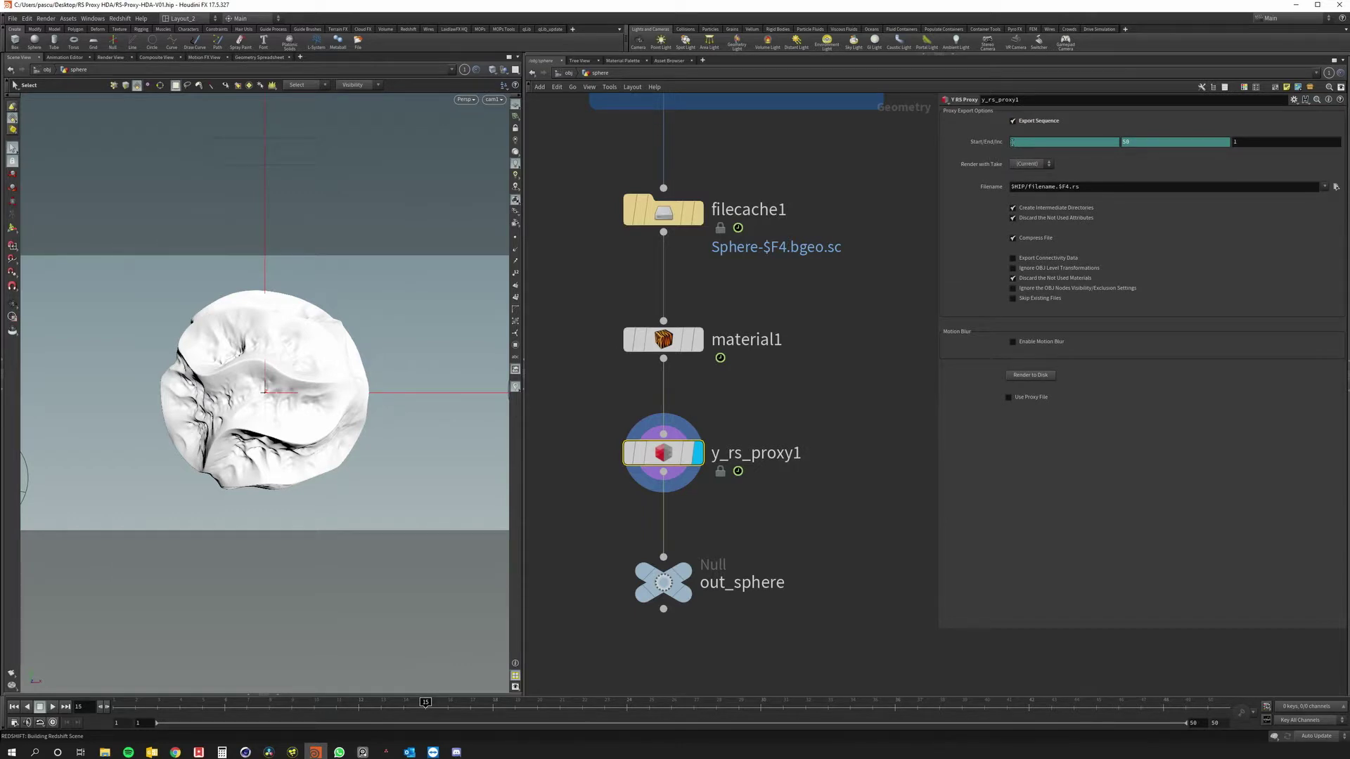
drag(1029, 187, 1132, 166)
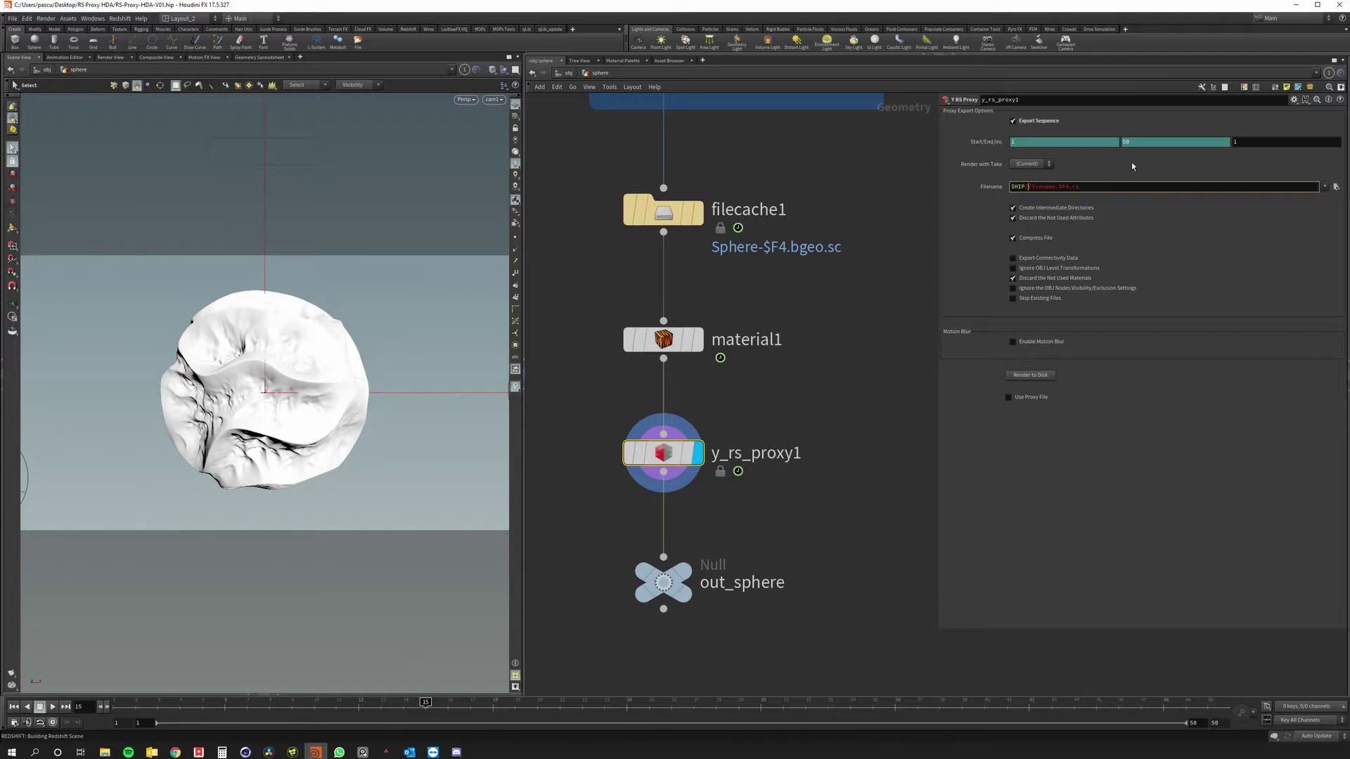
text(rs/)
key(ctrl+shift+Right)
text(sphere.)
key(Return)
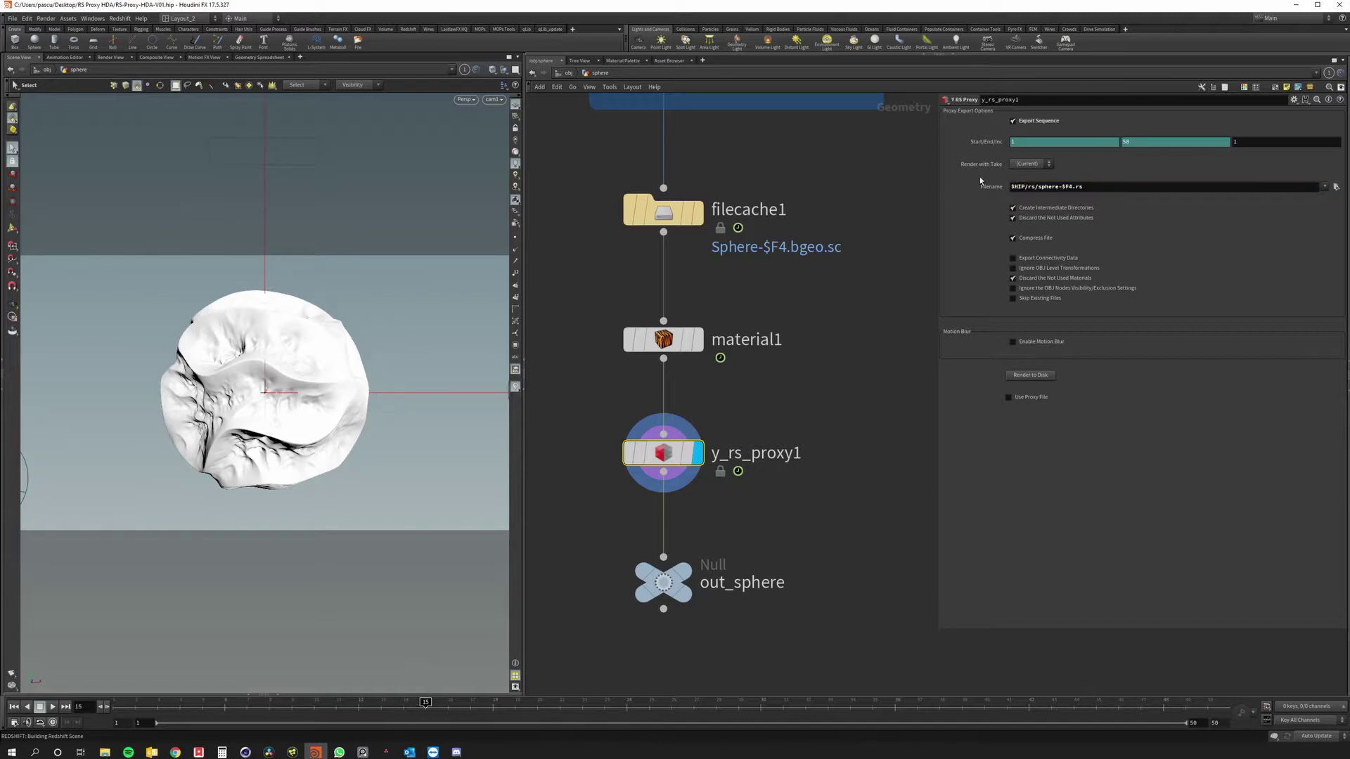
Briefly enable motion blur on the proxy node to view its options, leaving it disabled.
click(1013, 342)
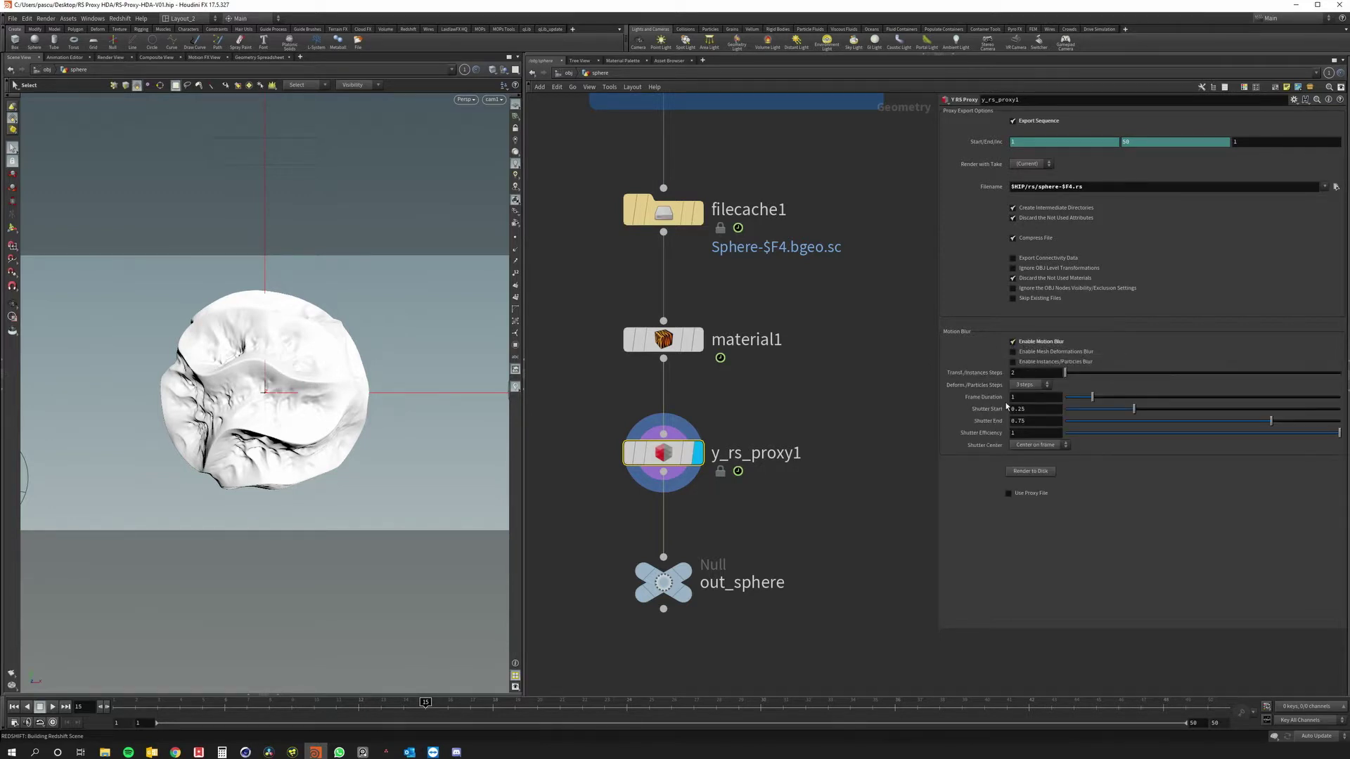
click(1013, 342)
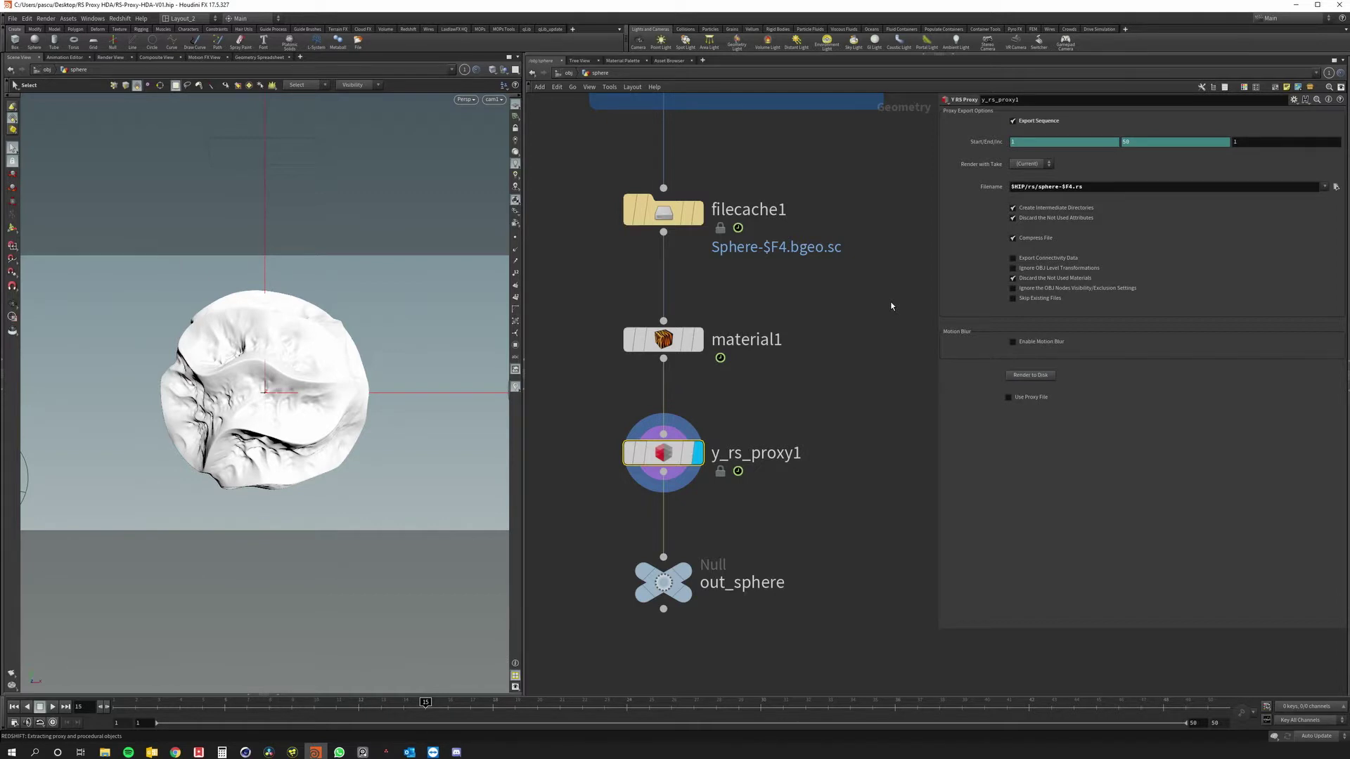
Enable Use Proxy File on the proxy node and render the sphere in the Redshift render view.
mouse_move(668, 461)
click(1010, 398)
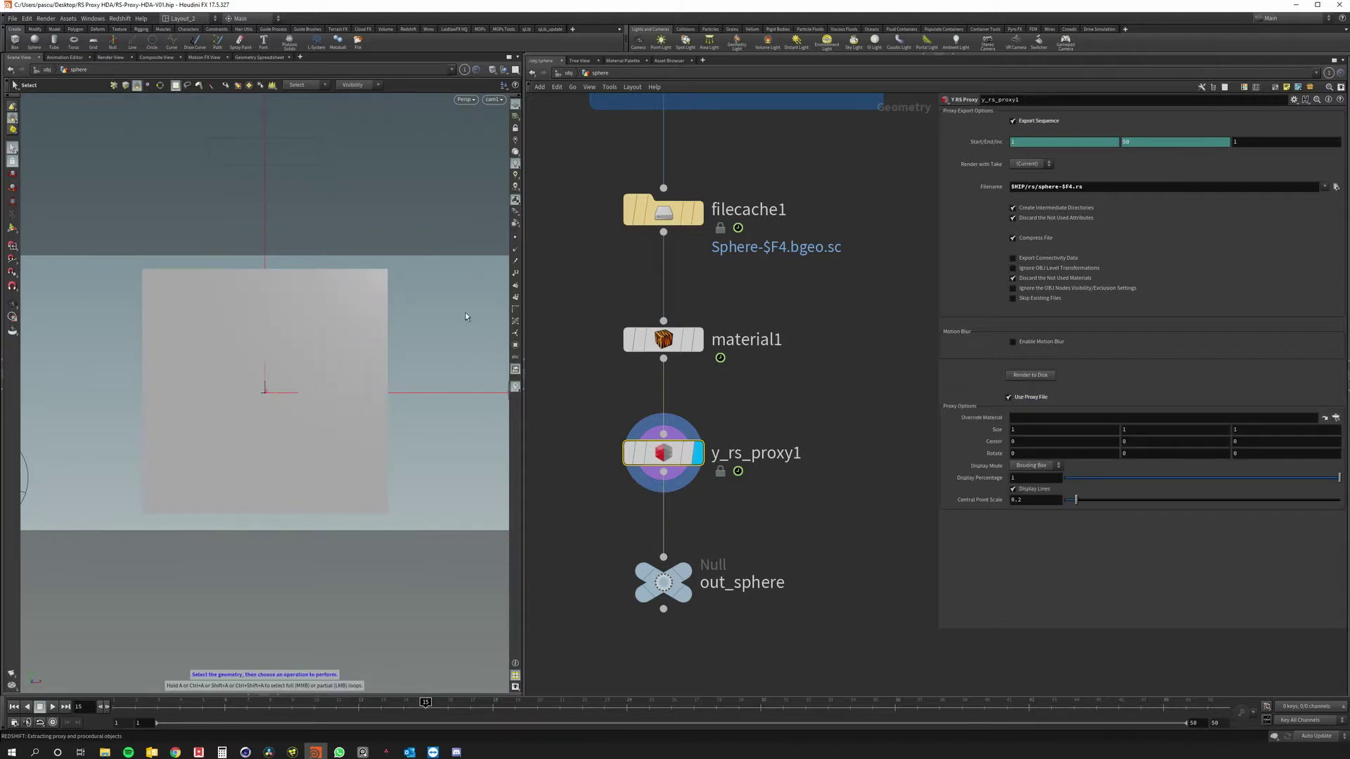
click(99, 19)
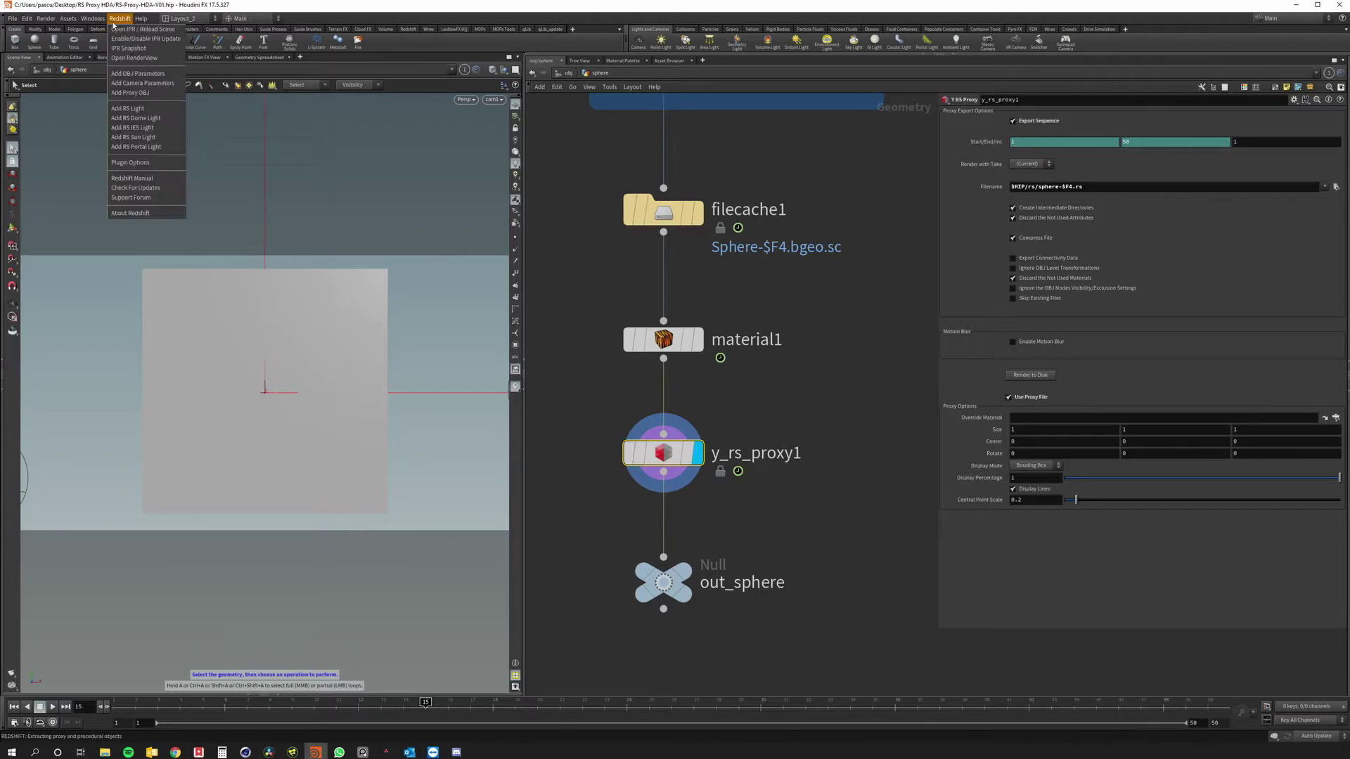
click(140, 60)
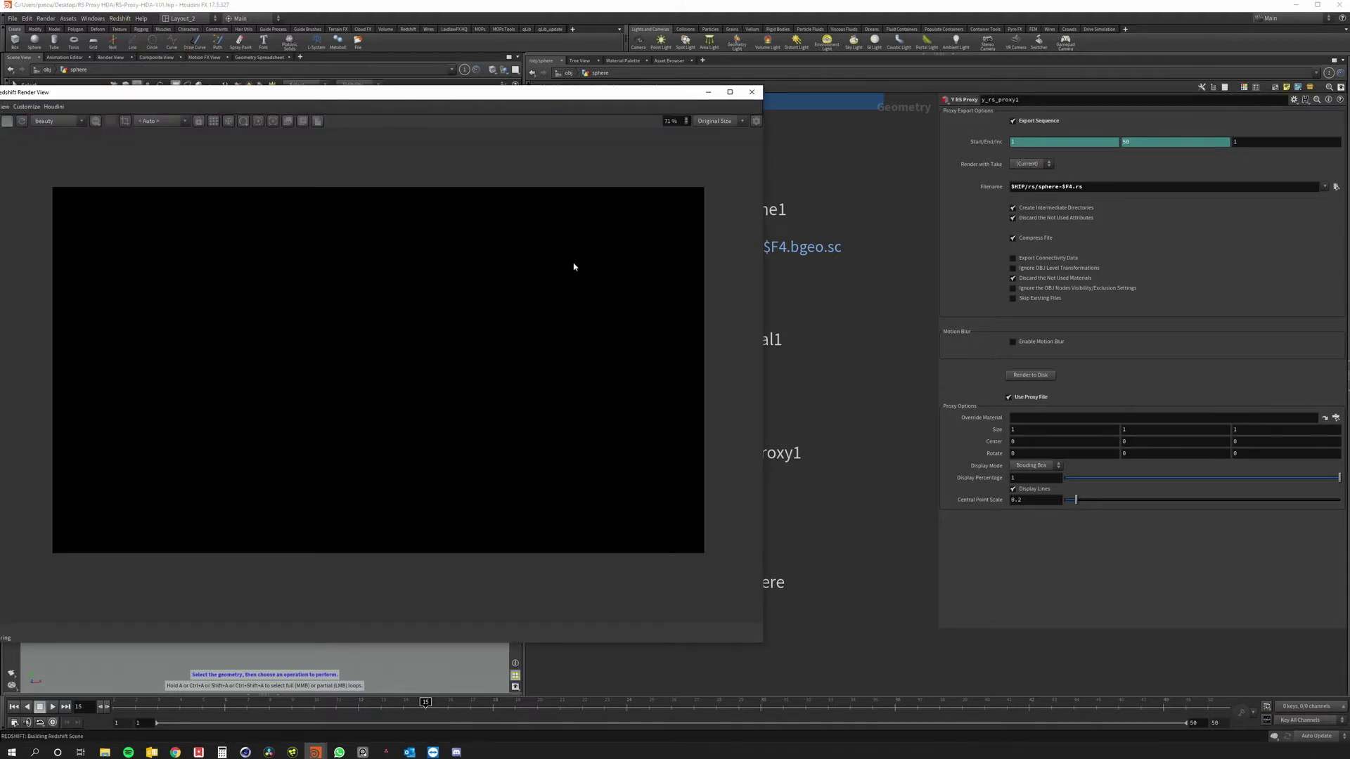
click(212, 121)
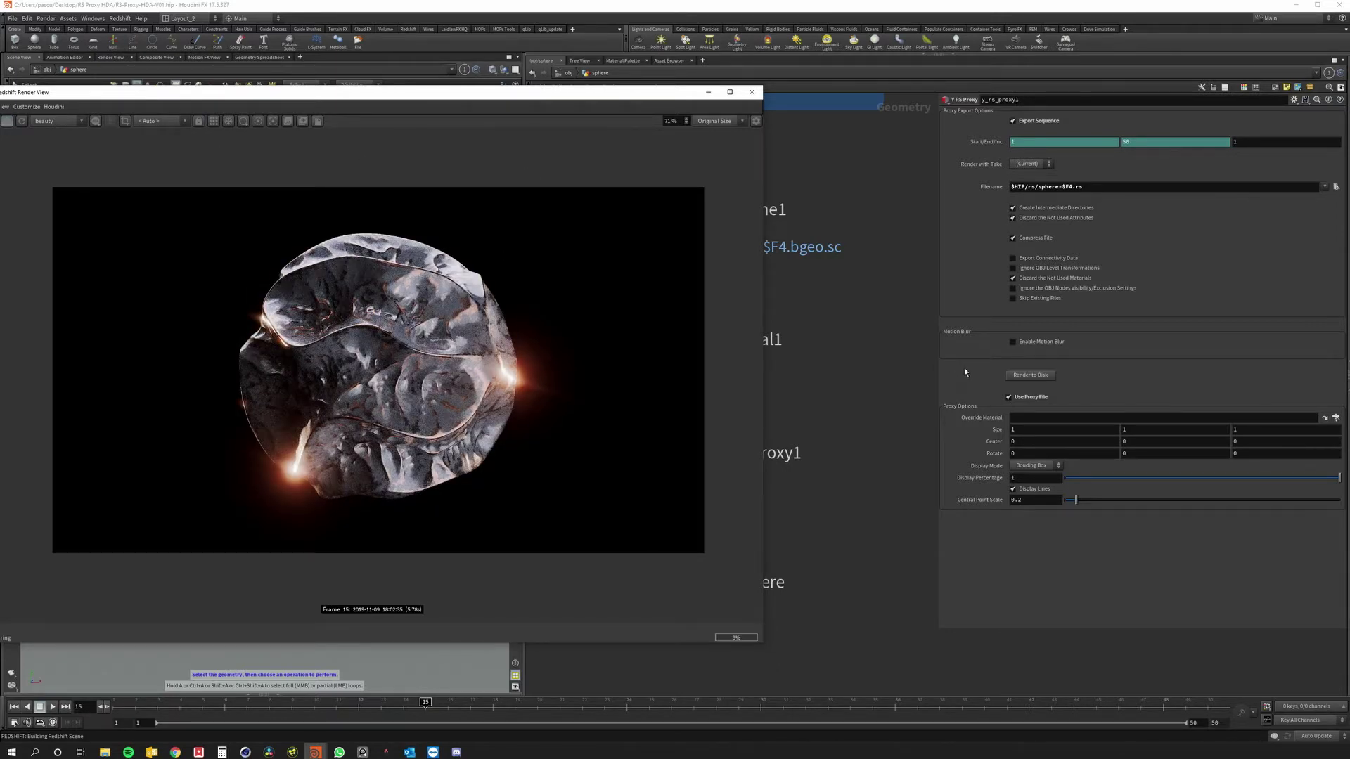
Assign /mat/sphere_mat2 as the proxy's override material.
click(1336, 418)
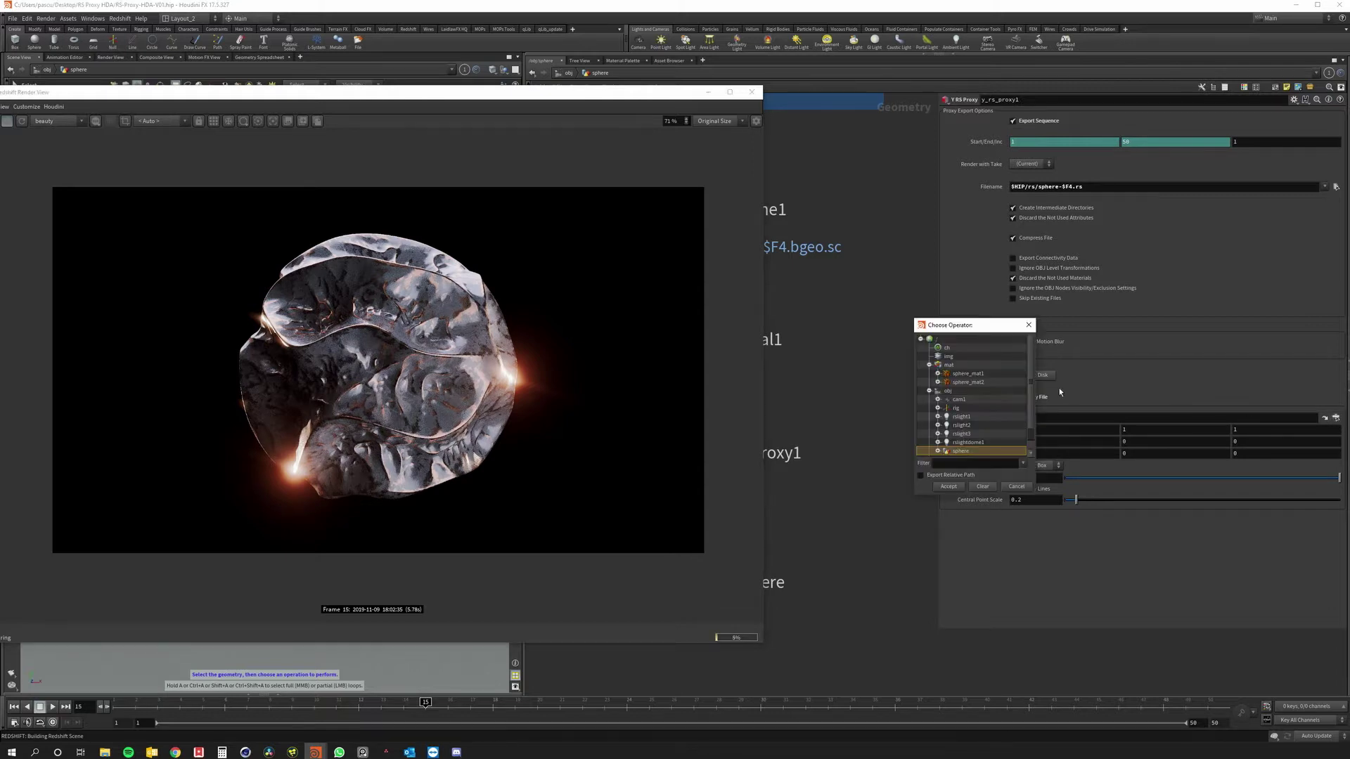
click(967, 384)
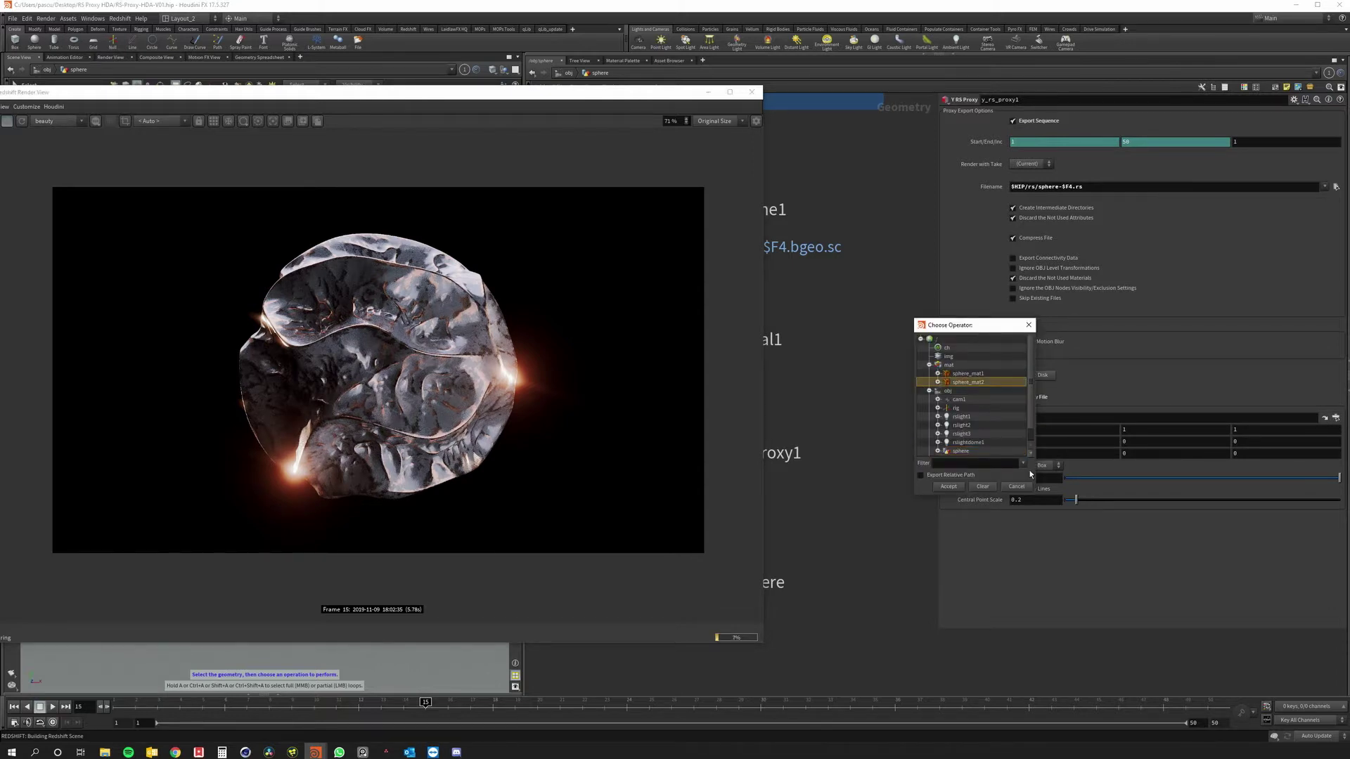
click(950, 486)
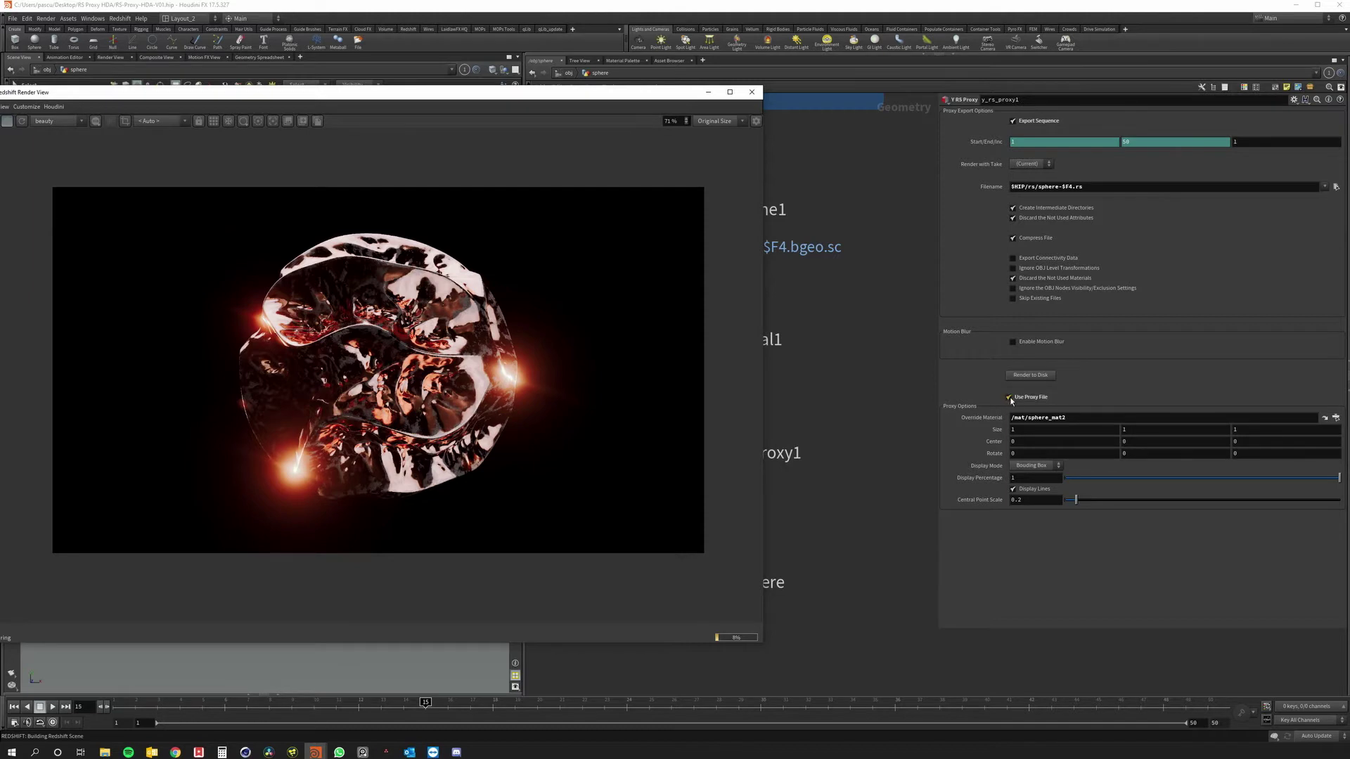
Compare the render with Use Proxy File off and on, leaving it enabled, and stop and close the render view.
click(1010, 398)
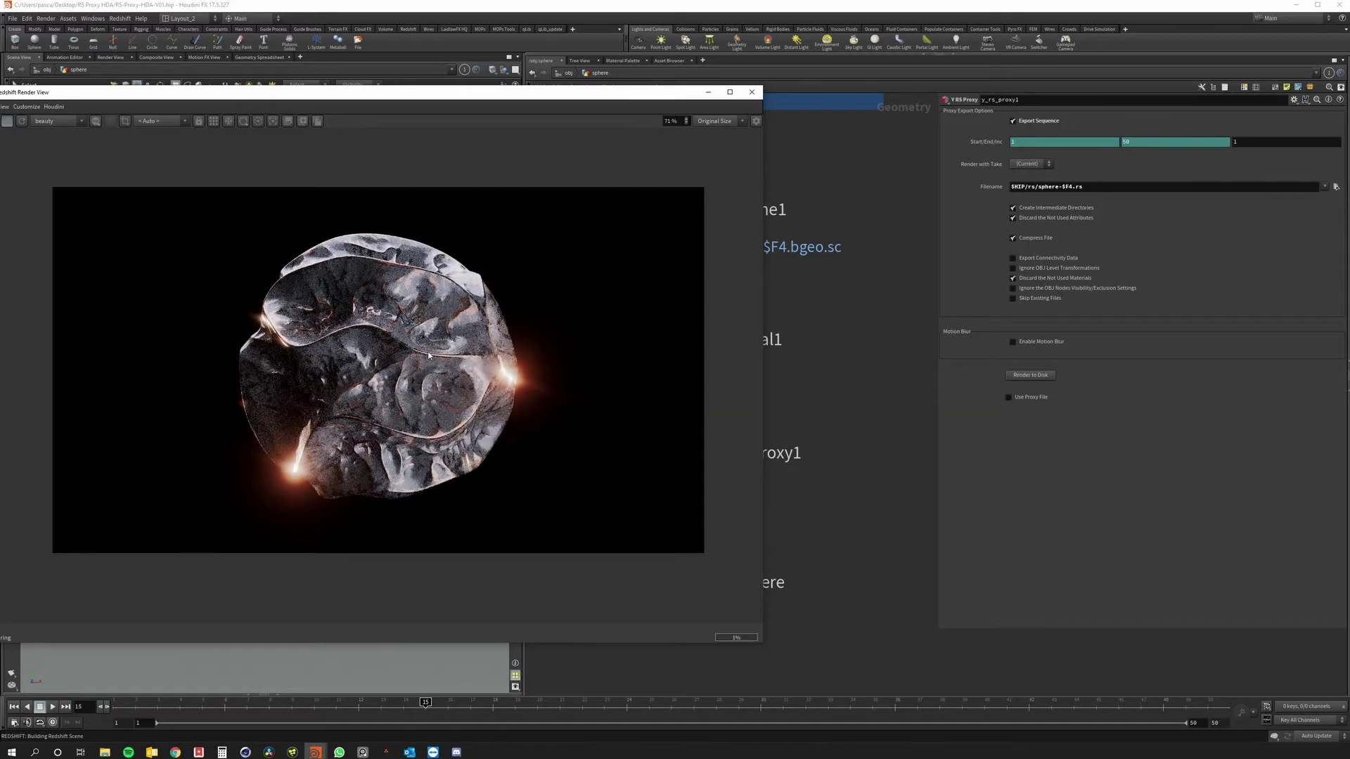
click(1010, 397)
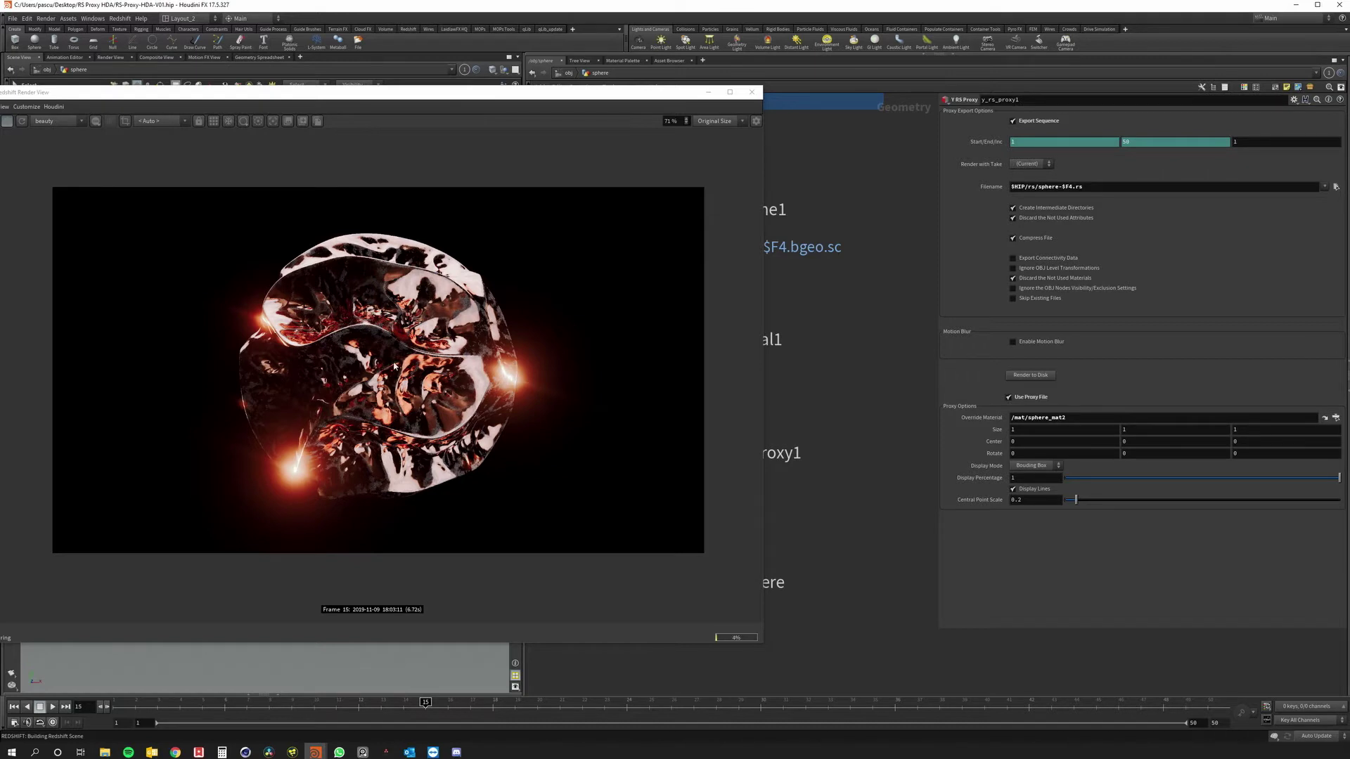
click(21, 120)
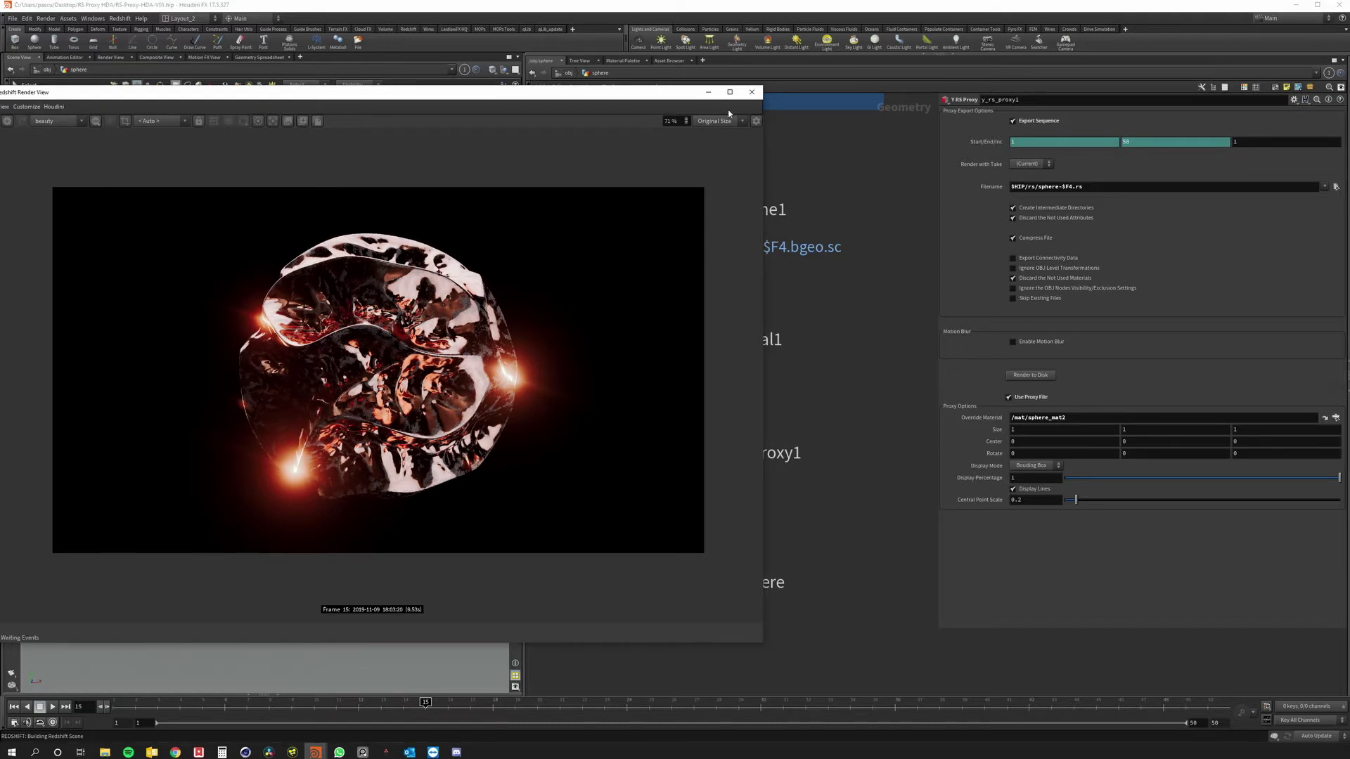
click(751, 92)
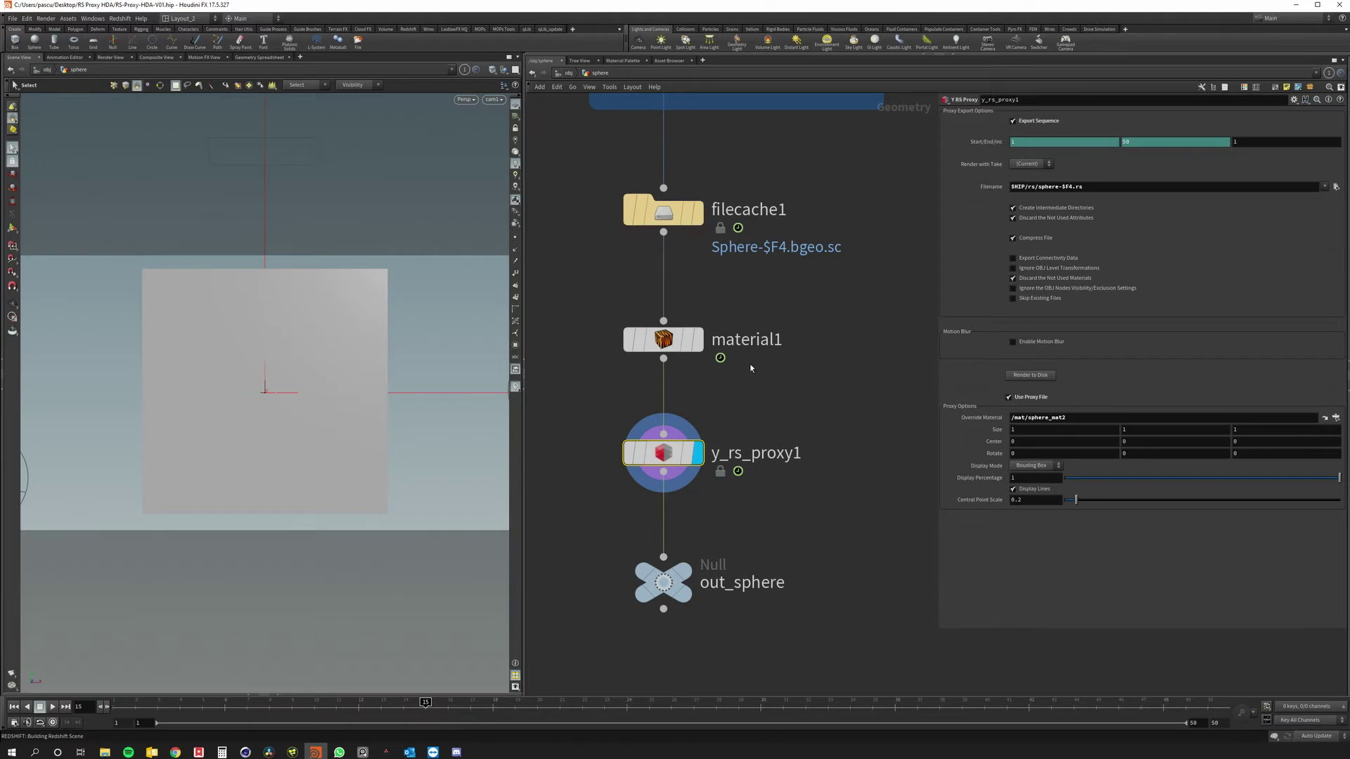
Add a toggle parameter labelled "Enable proxy" to the Scene Rig folder of the rig null and accept the interface changes.
click(568, 72)
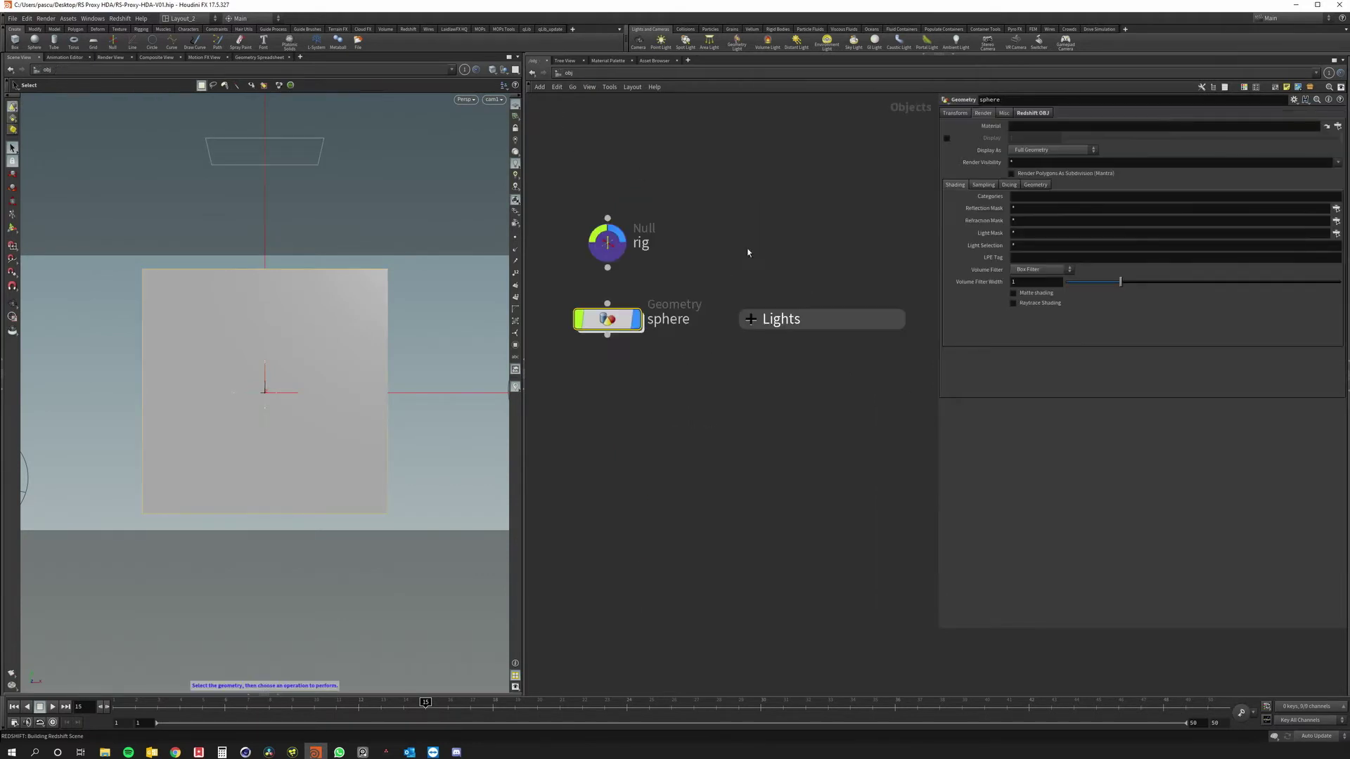
mouse_move(604, 247)
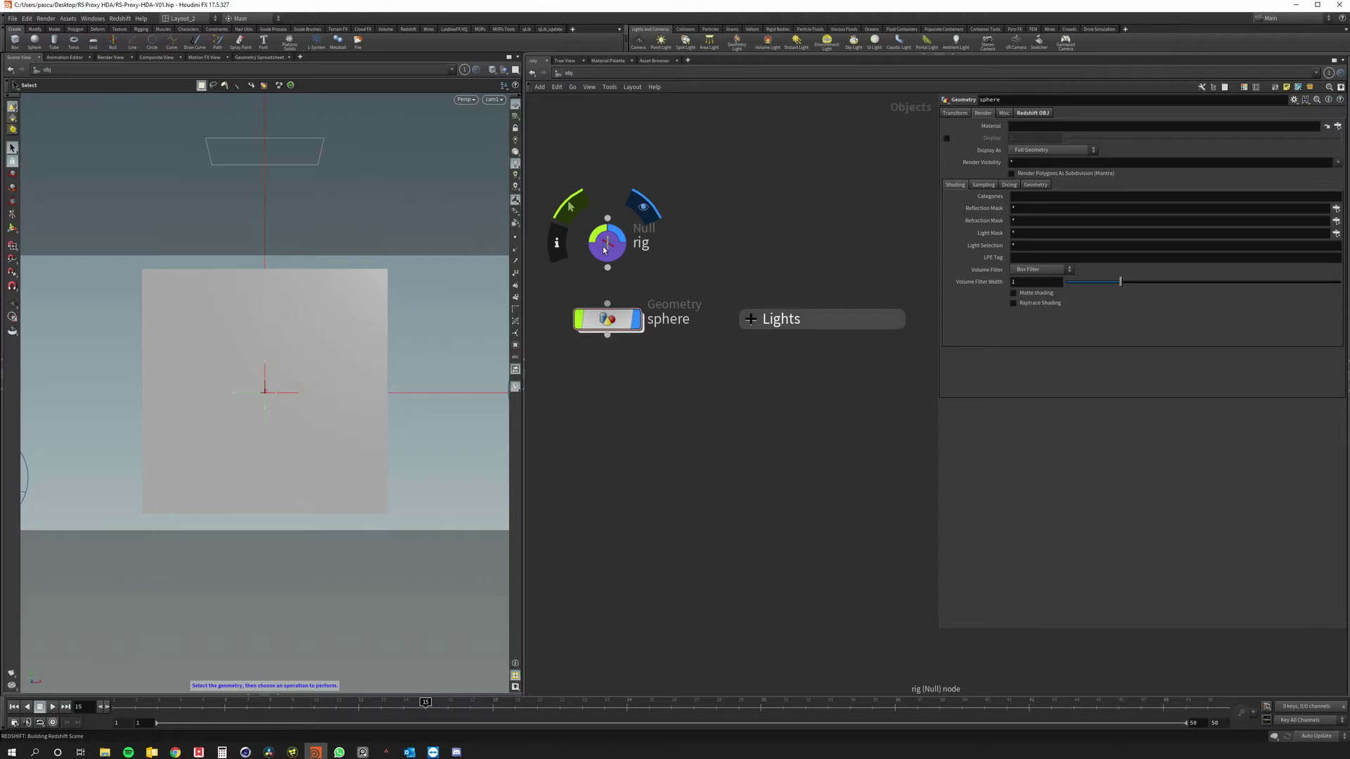
click(604, 254)
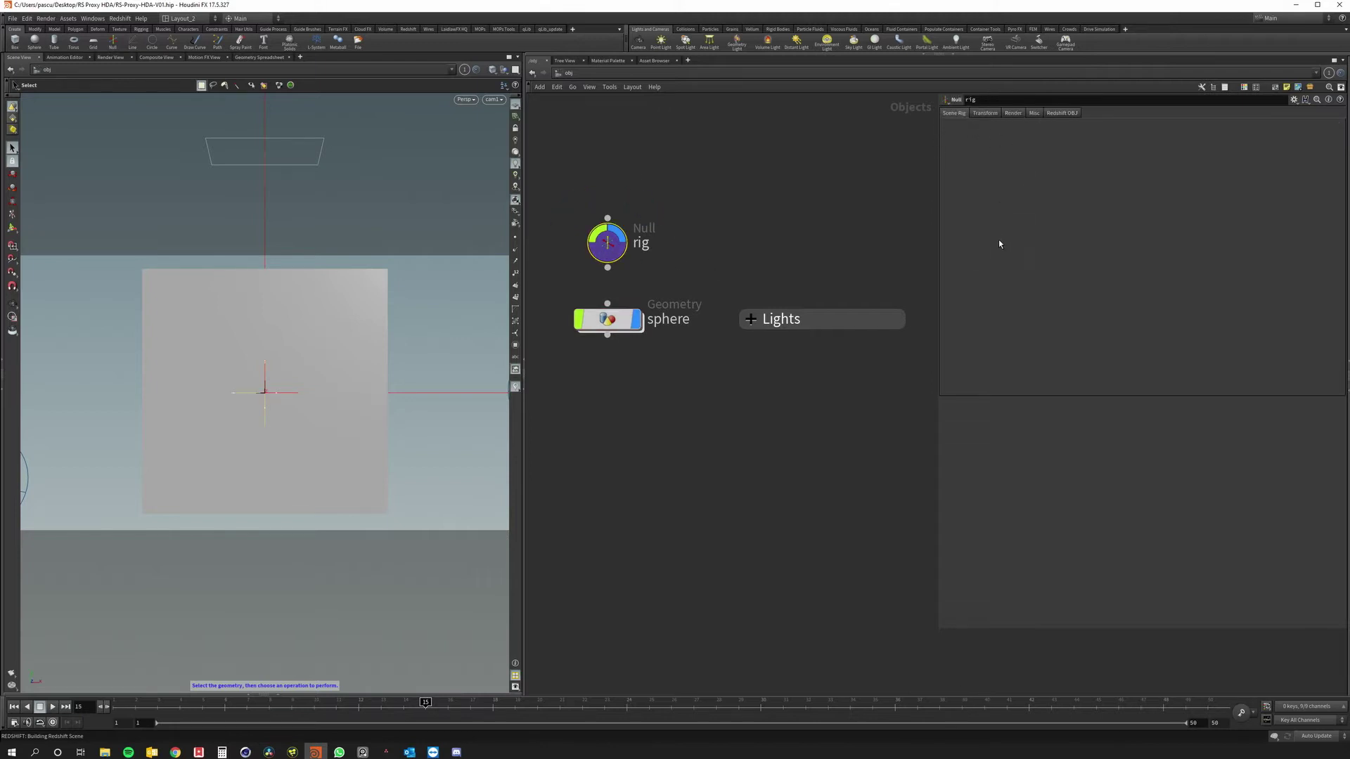
click(946, 101)
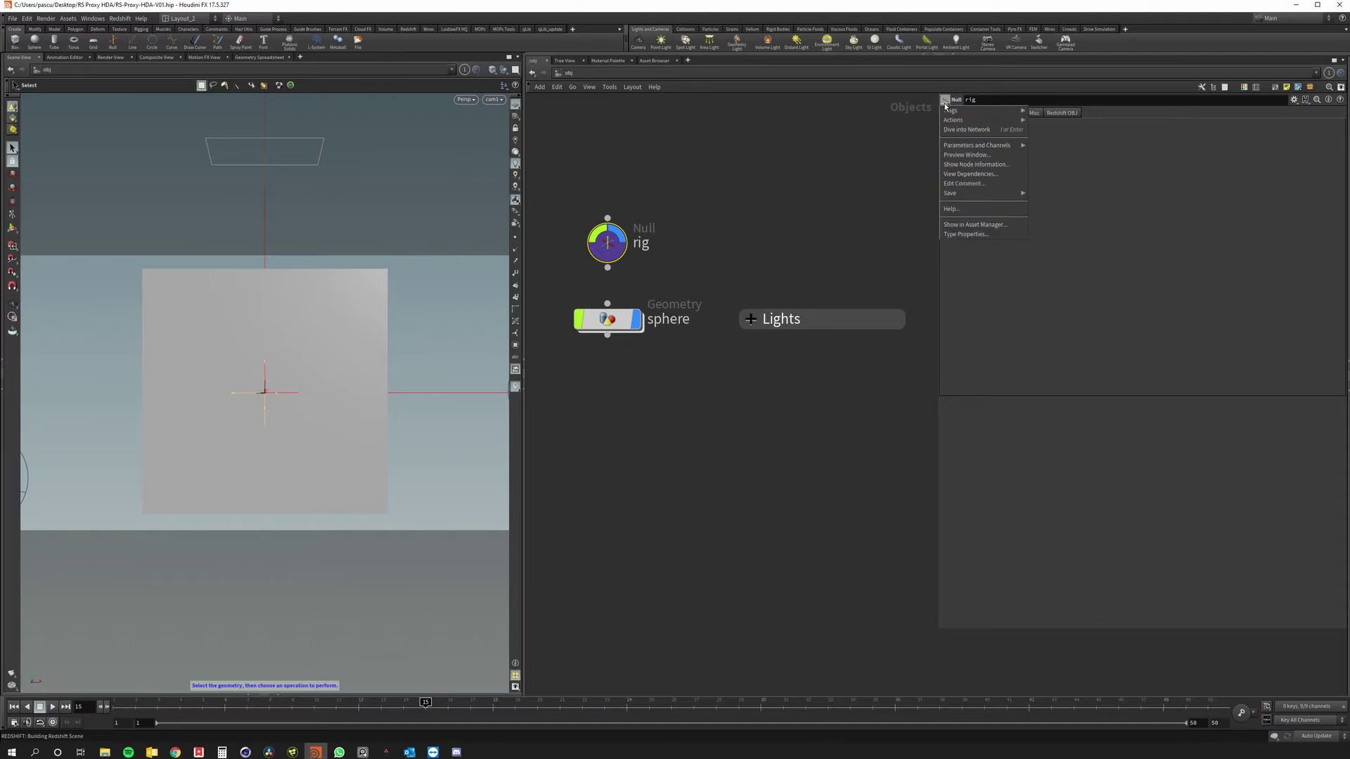
mouse_move(981, 145)
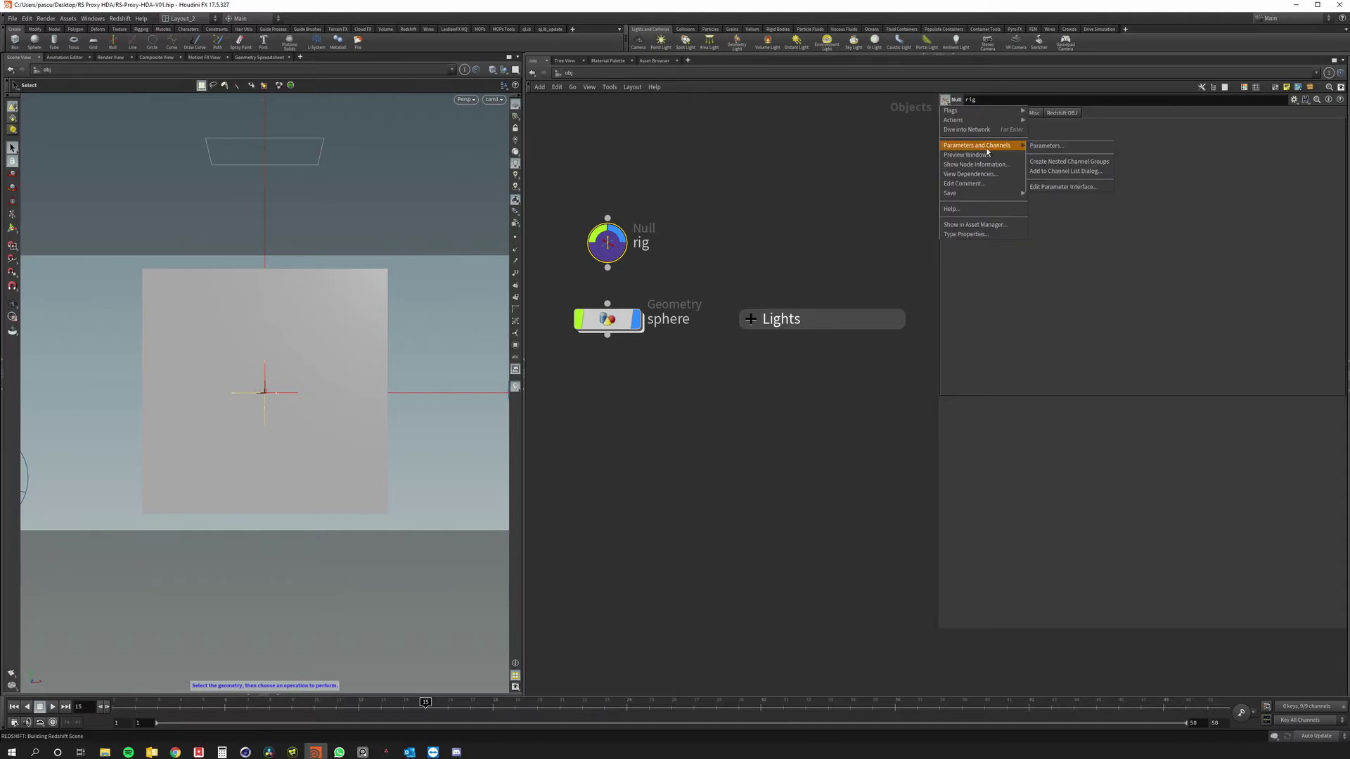
click(1070, 187)
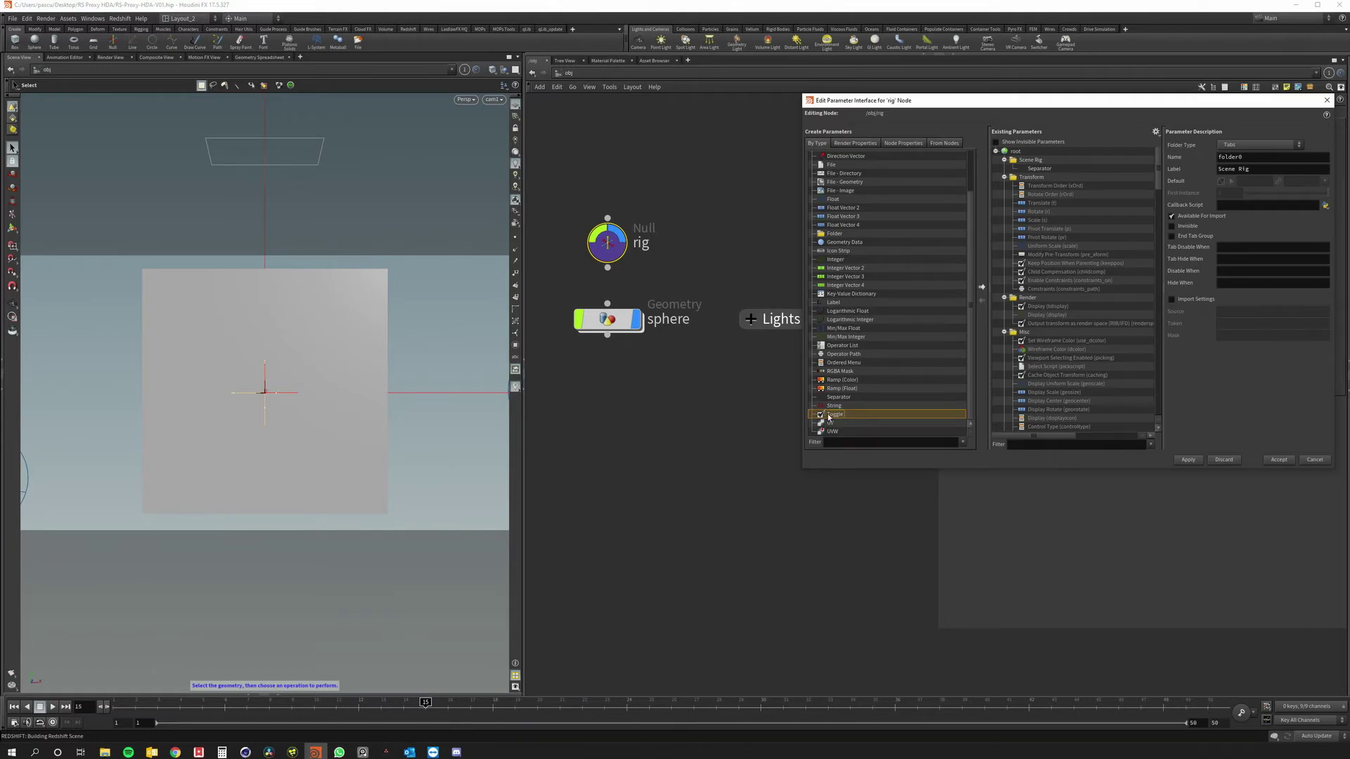
drag(834, 415, 1046, 173)
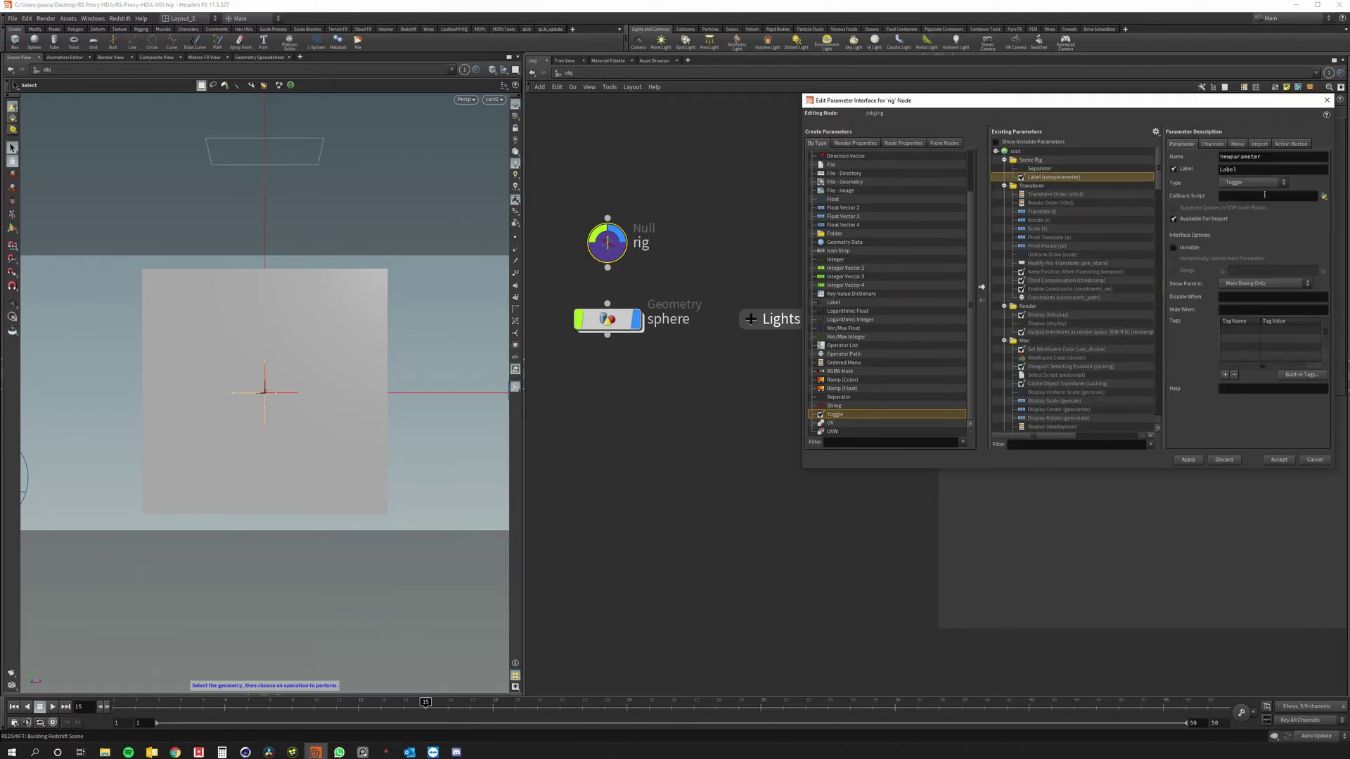
text(Enable proxy)
key(Tab)
click(1188, 459)
click(1277, 460)
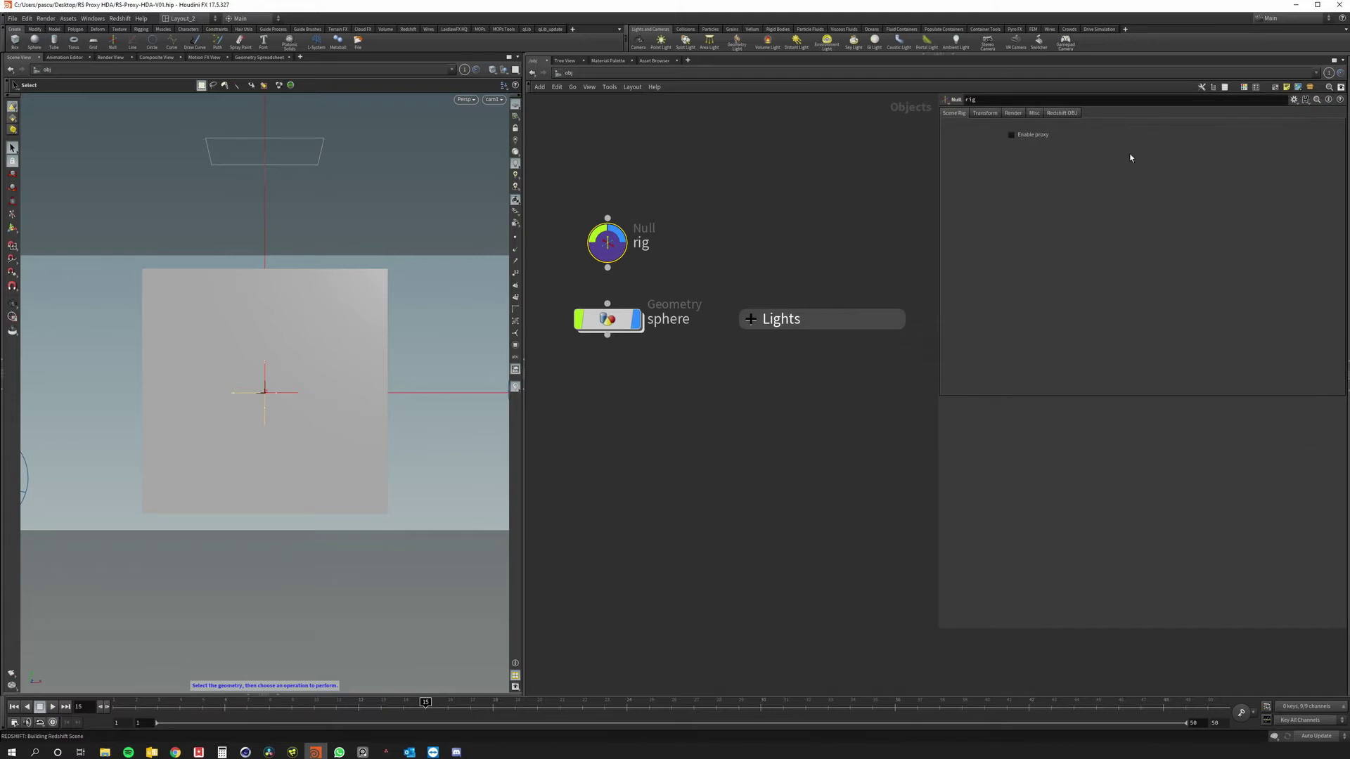
Link the proxy node's Use Proxy File option to the rig null's Enable proxy toggle by copying and pasting a parameter reference.
right_click(1027, 139)
click(1059, 199)
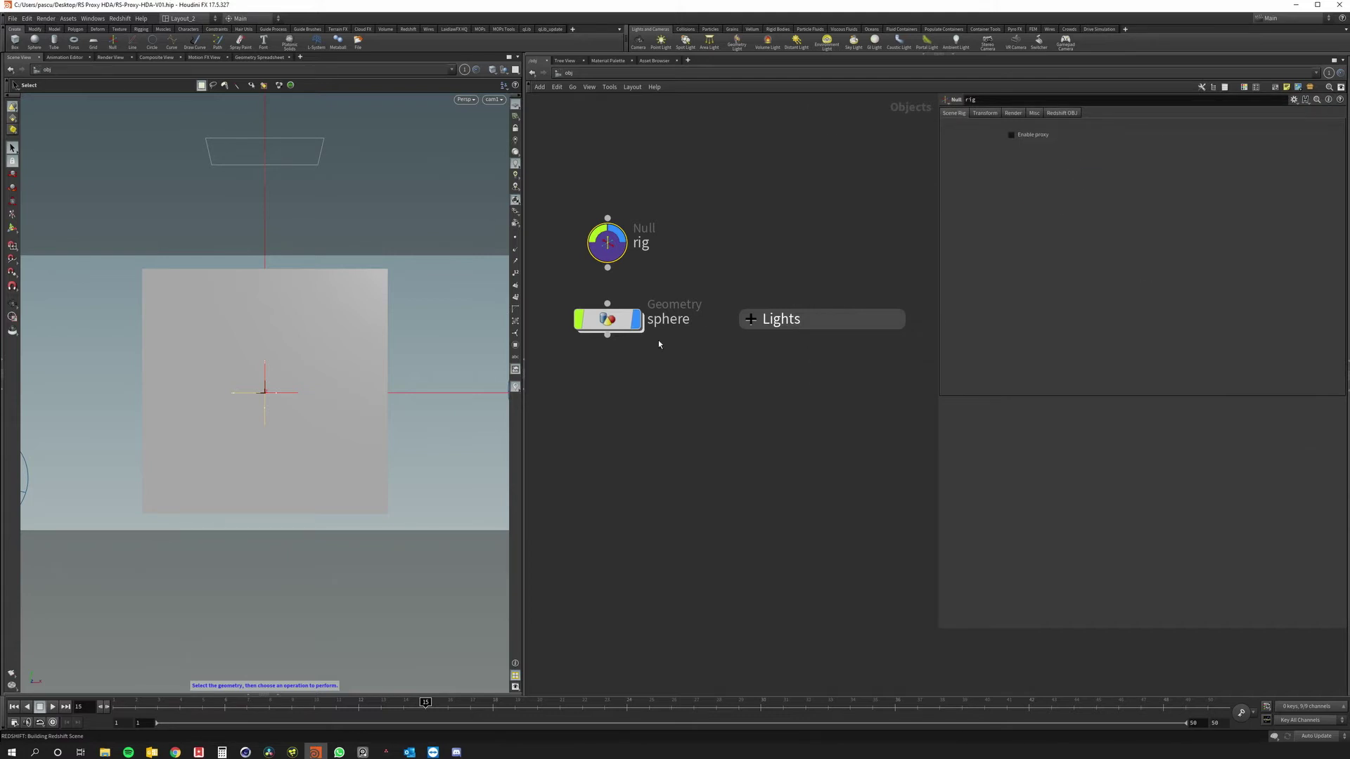
double_click(613, 323)
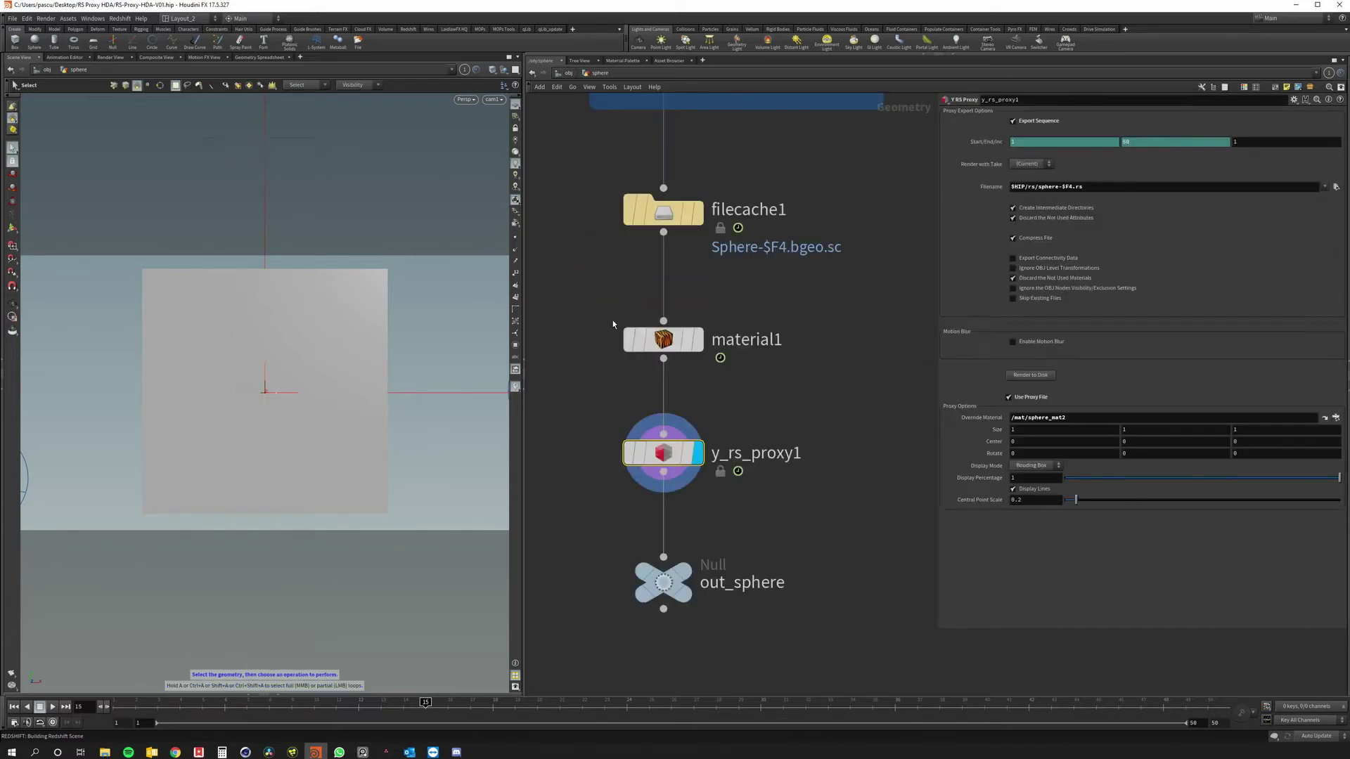
right_click(1026, 396)
click(1062, 485)
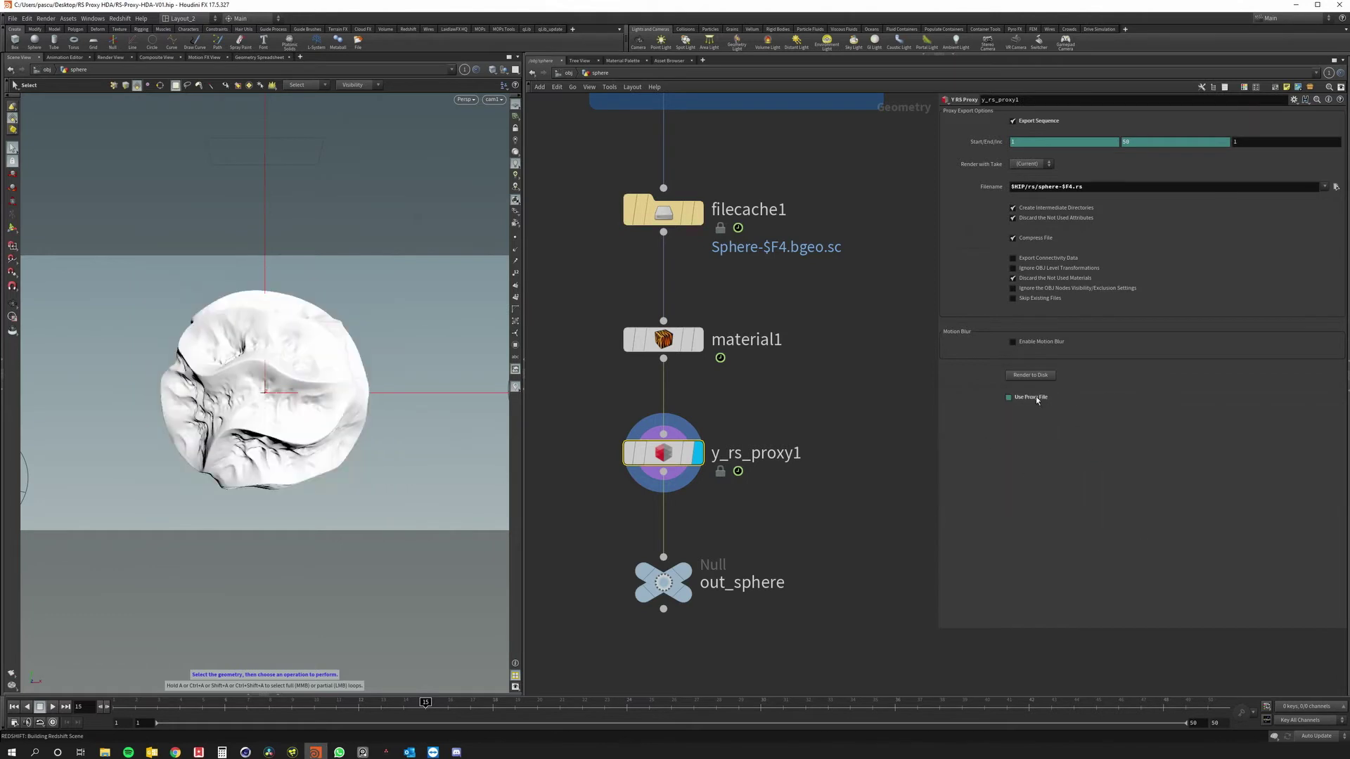
Return to the object level and turn on Enable proxy on the rig null.
click(569, 73)
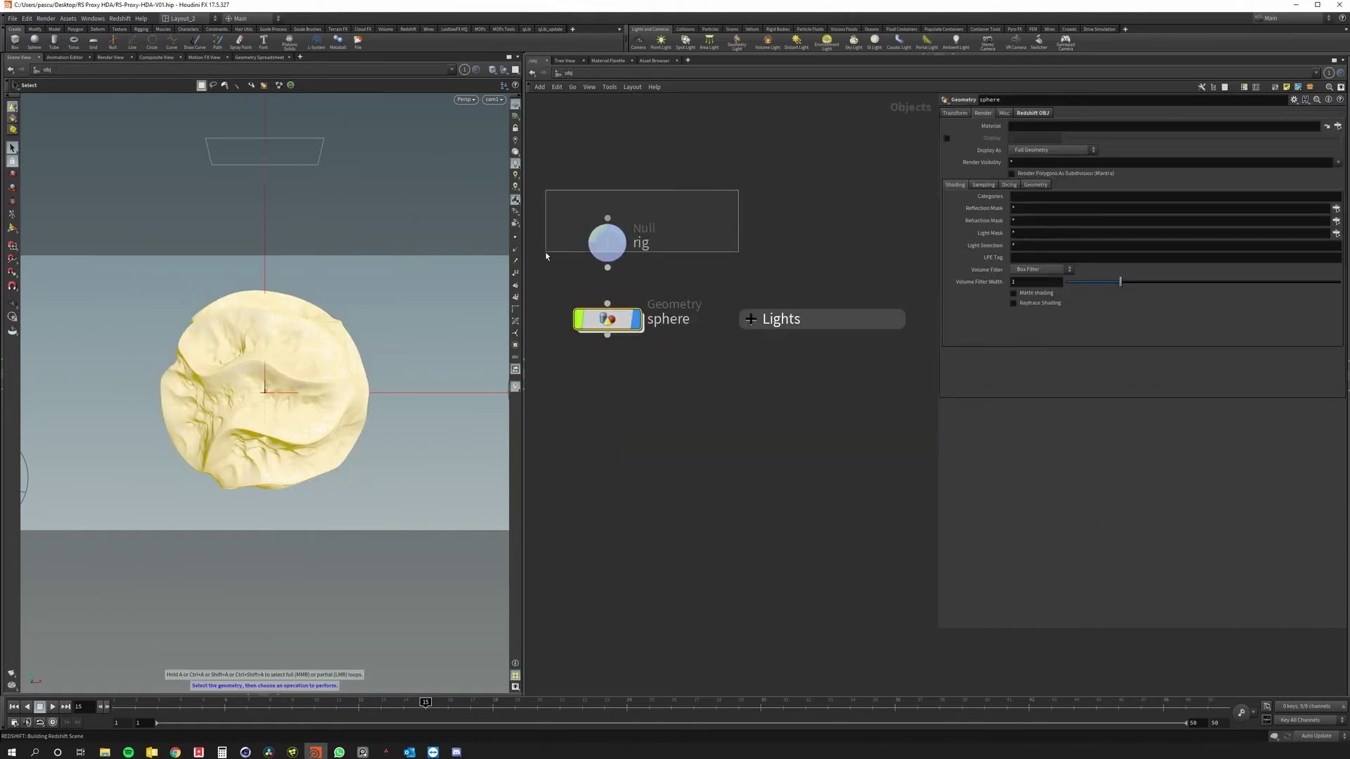
click(632, 249)
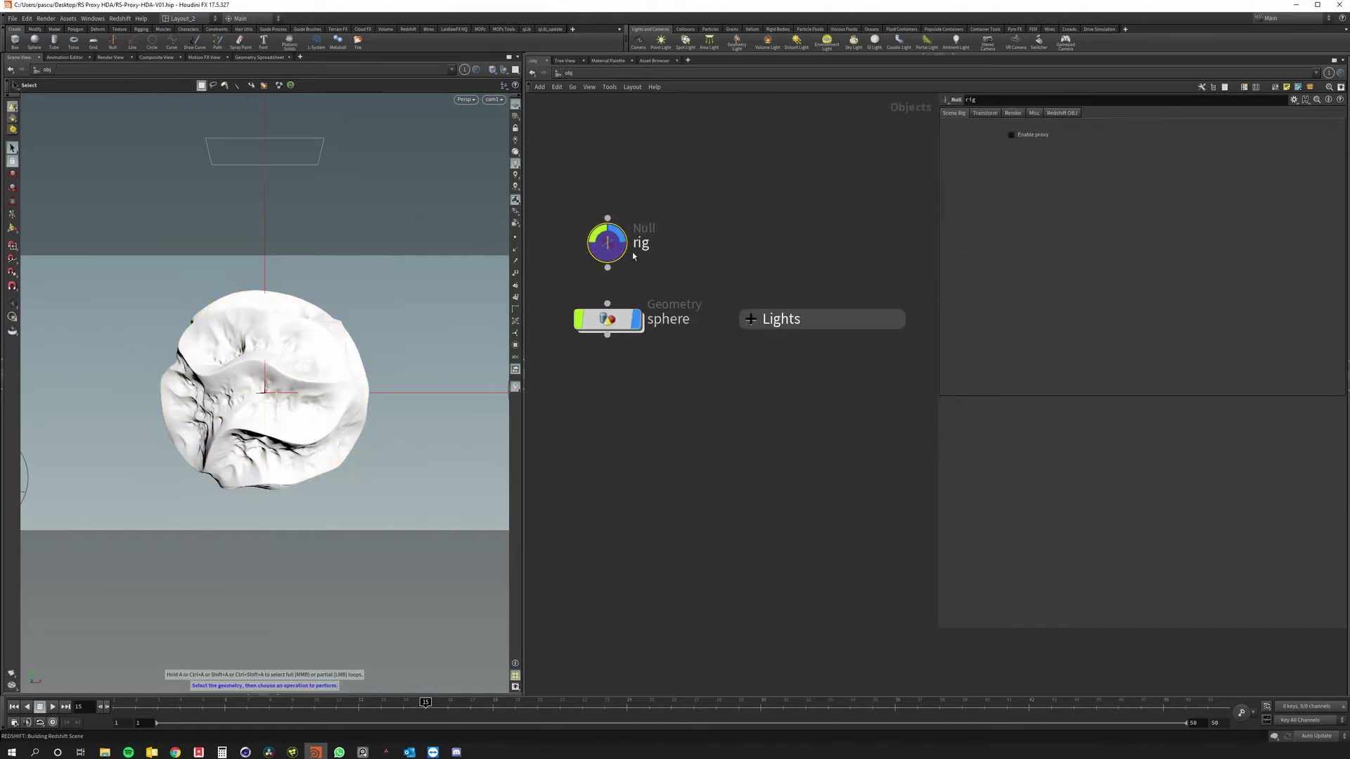
click(1011, 135)
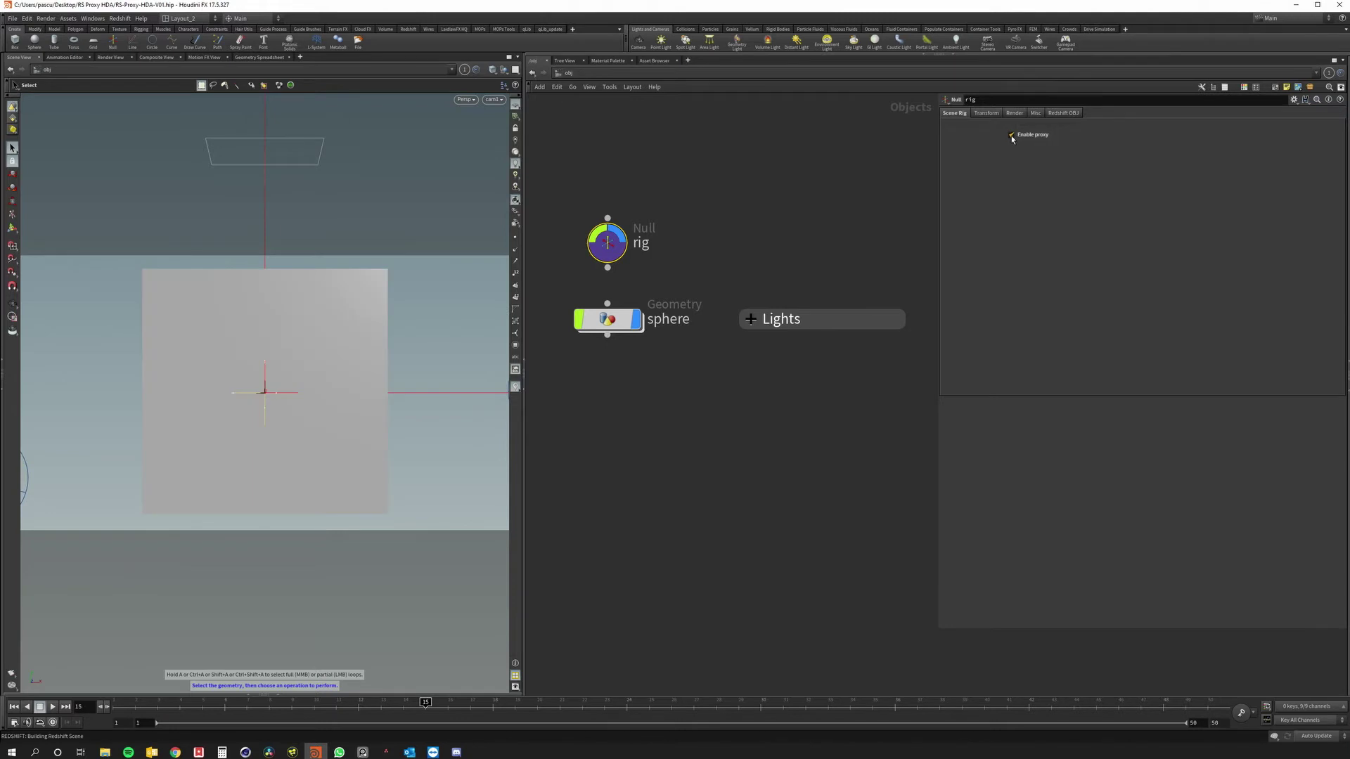
Try the Mesh display mode on the sphere's proxy node, set Display Percentage to about 0.228, and switch Display Mode to Points.
double_click(607, 319)
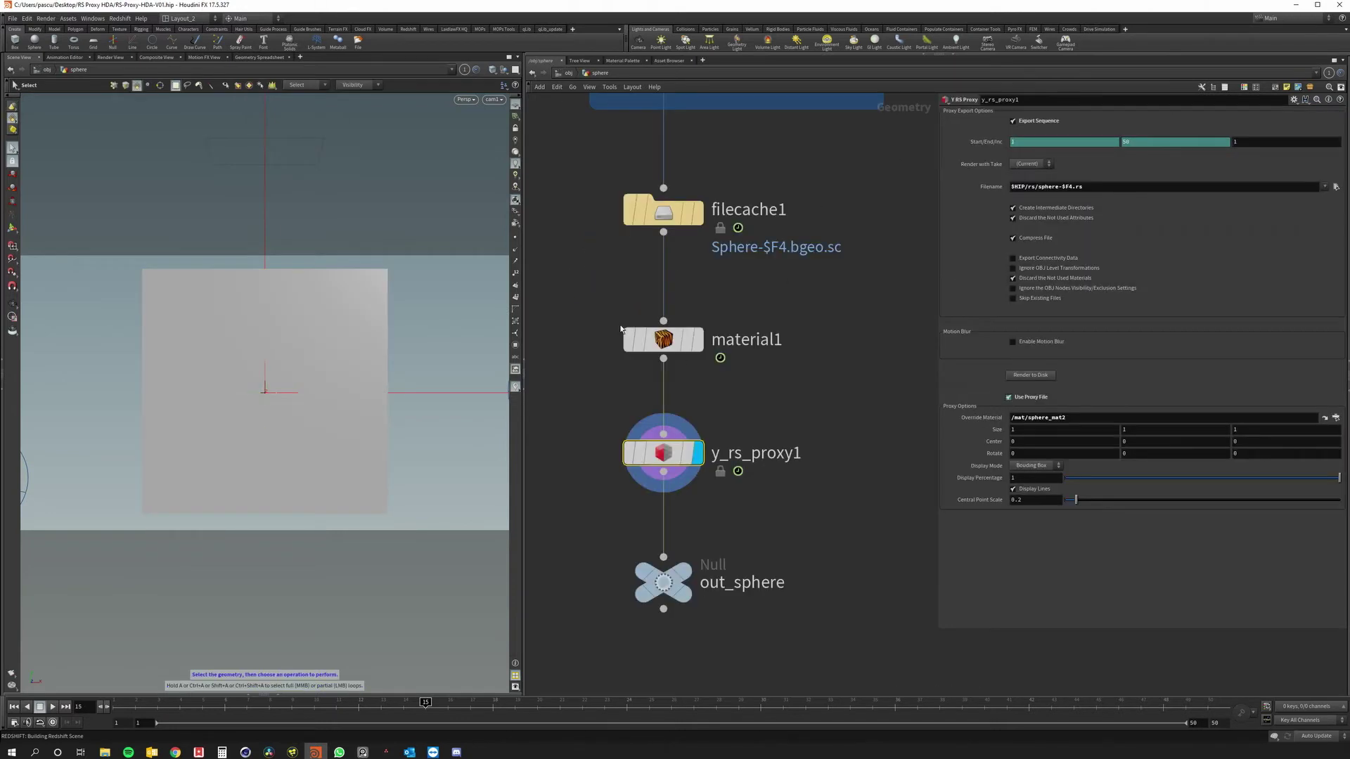
click(1032, 466)
click(1027, 495)
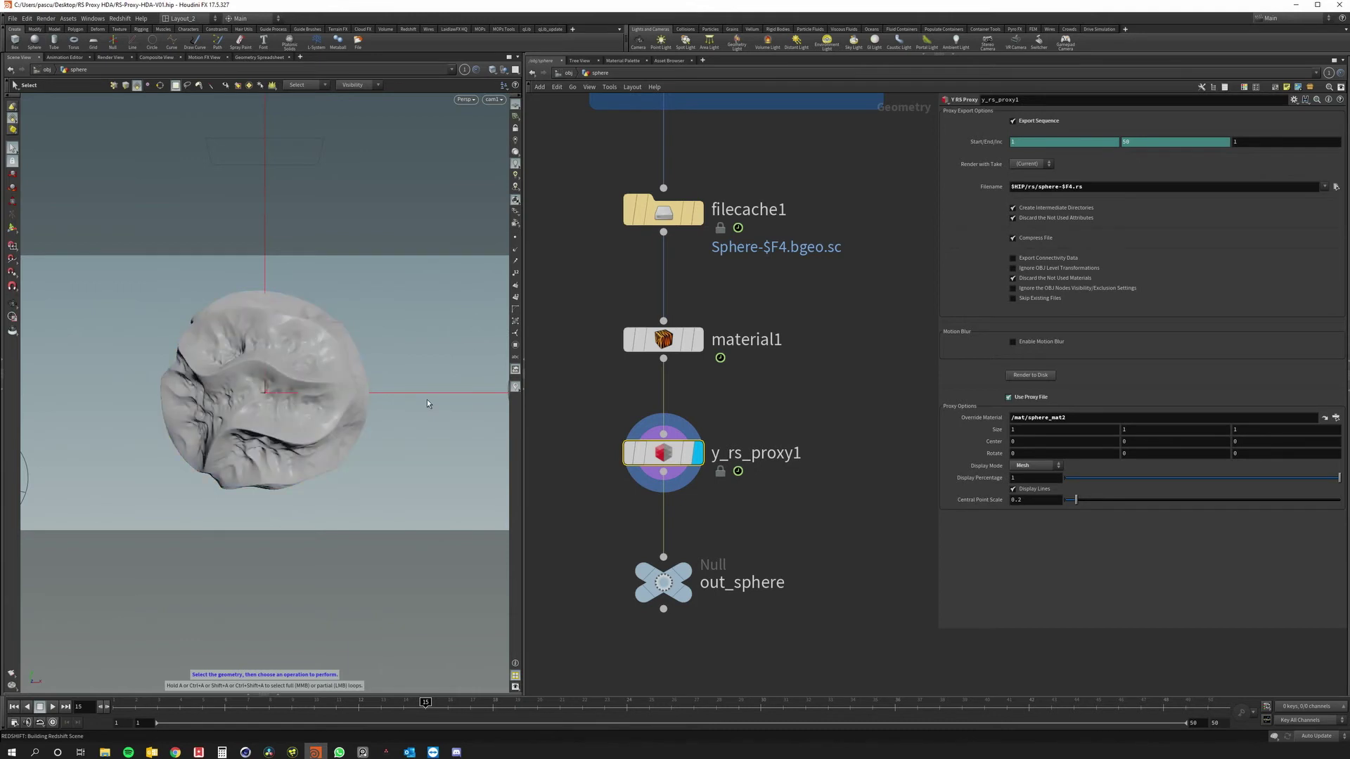
click(1128, 478)
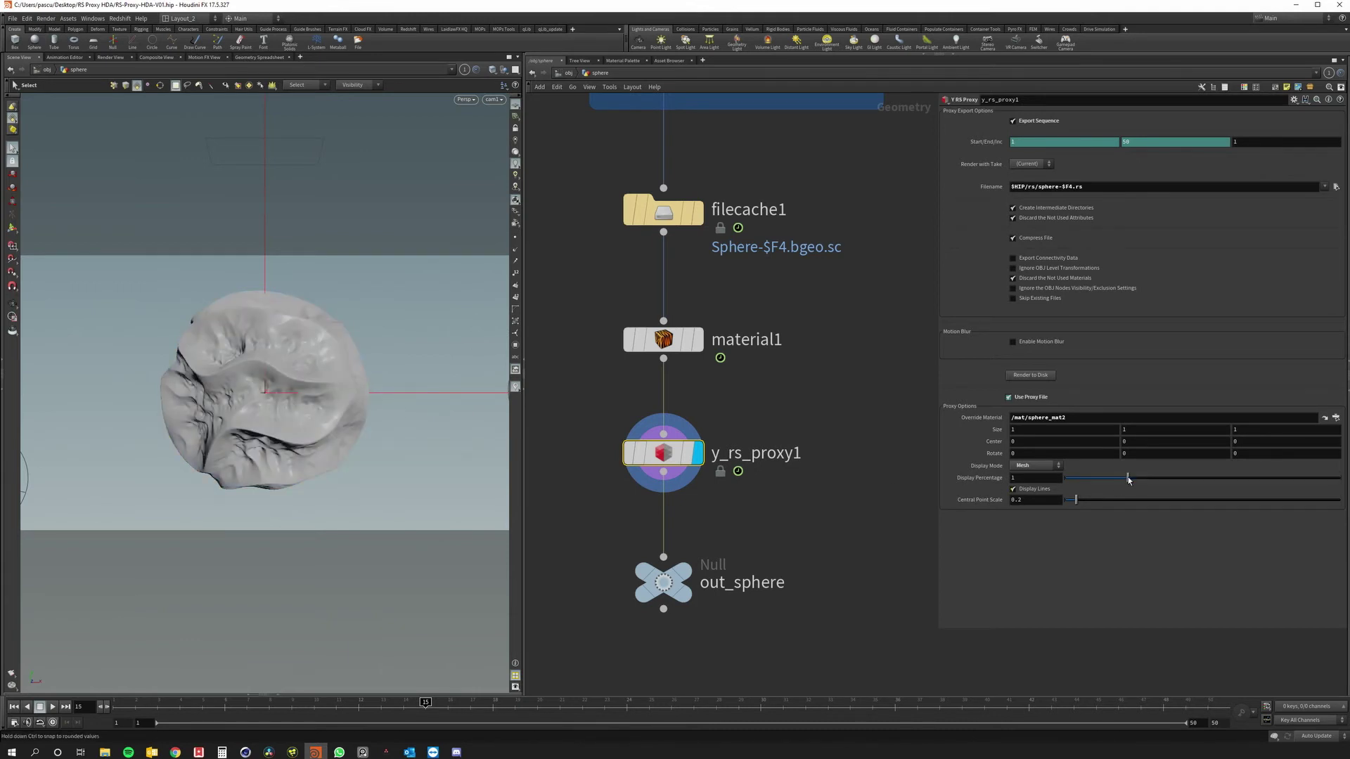
click(1035, 466)
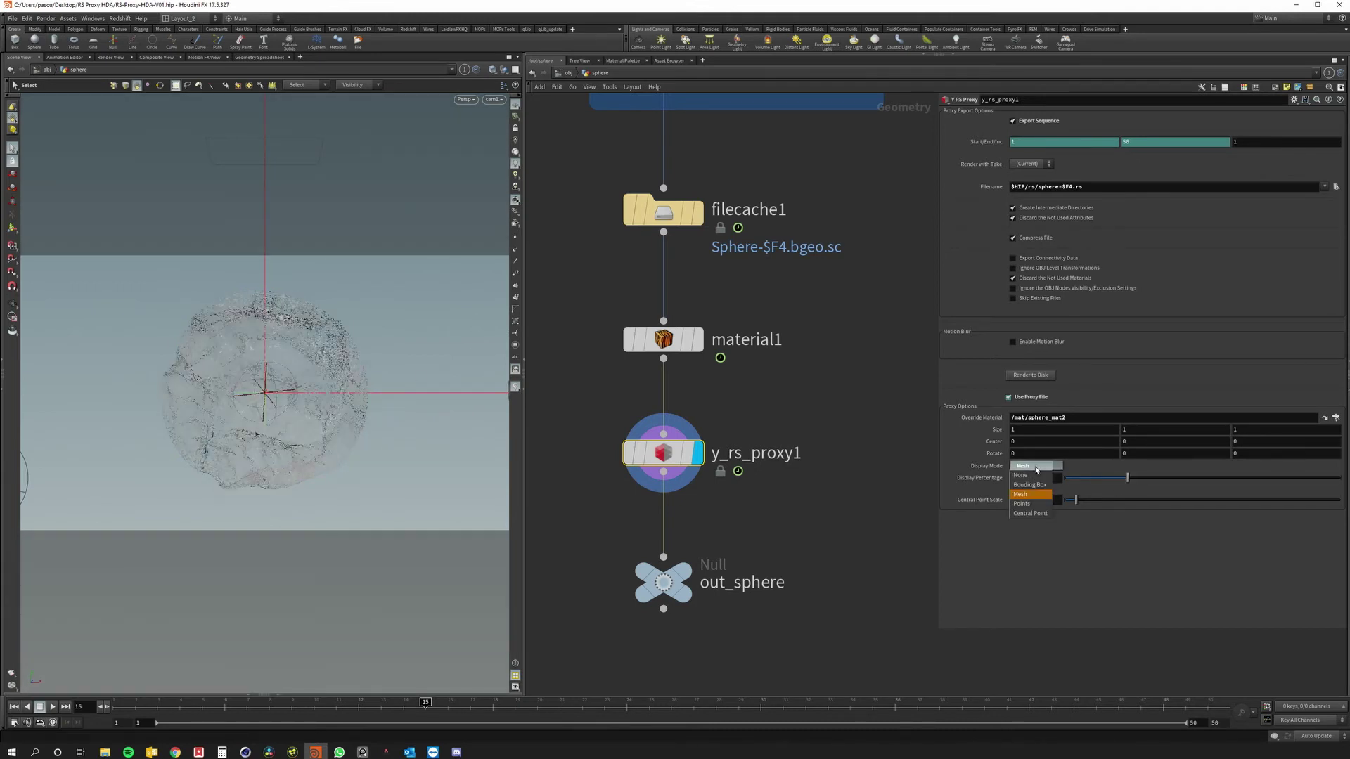
click(1032, 502)
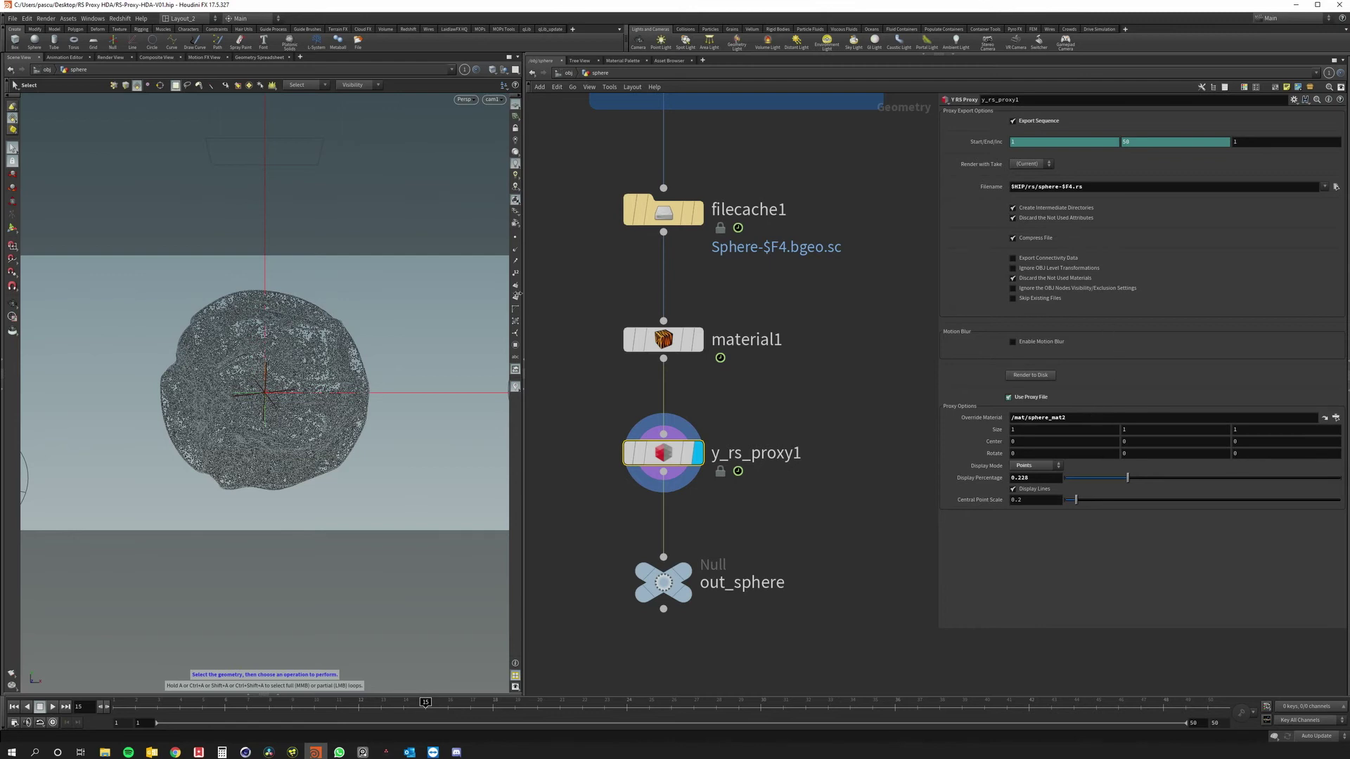
Duplicate the sphere object and move the copy about 2 units along negative X beside the original.
click(568, 73)
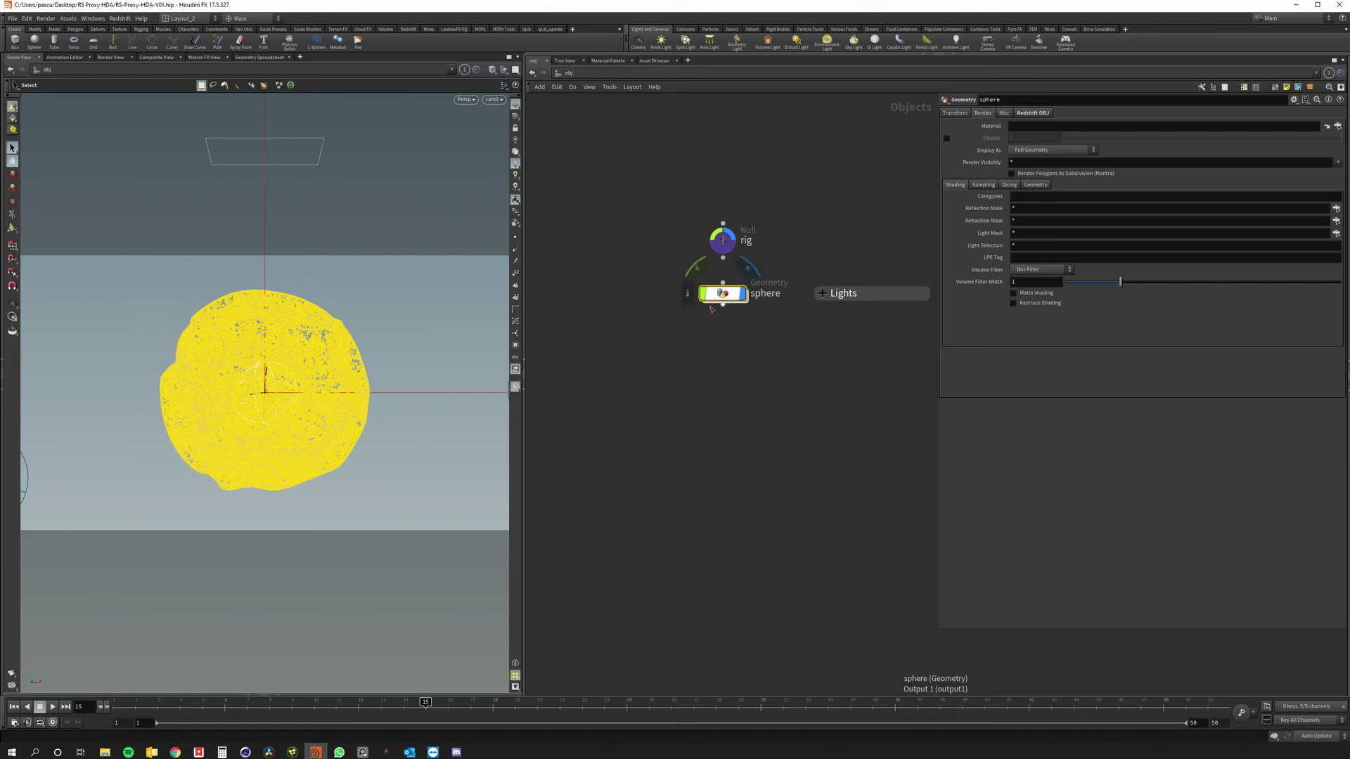
key(ctrl+c)
click(697, 374)
key(ctrl+v)
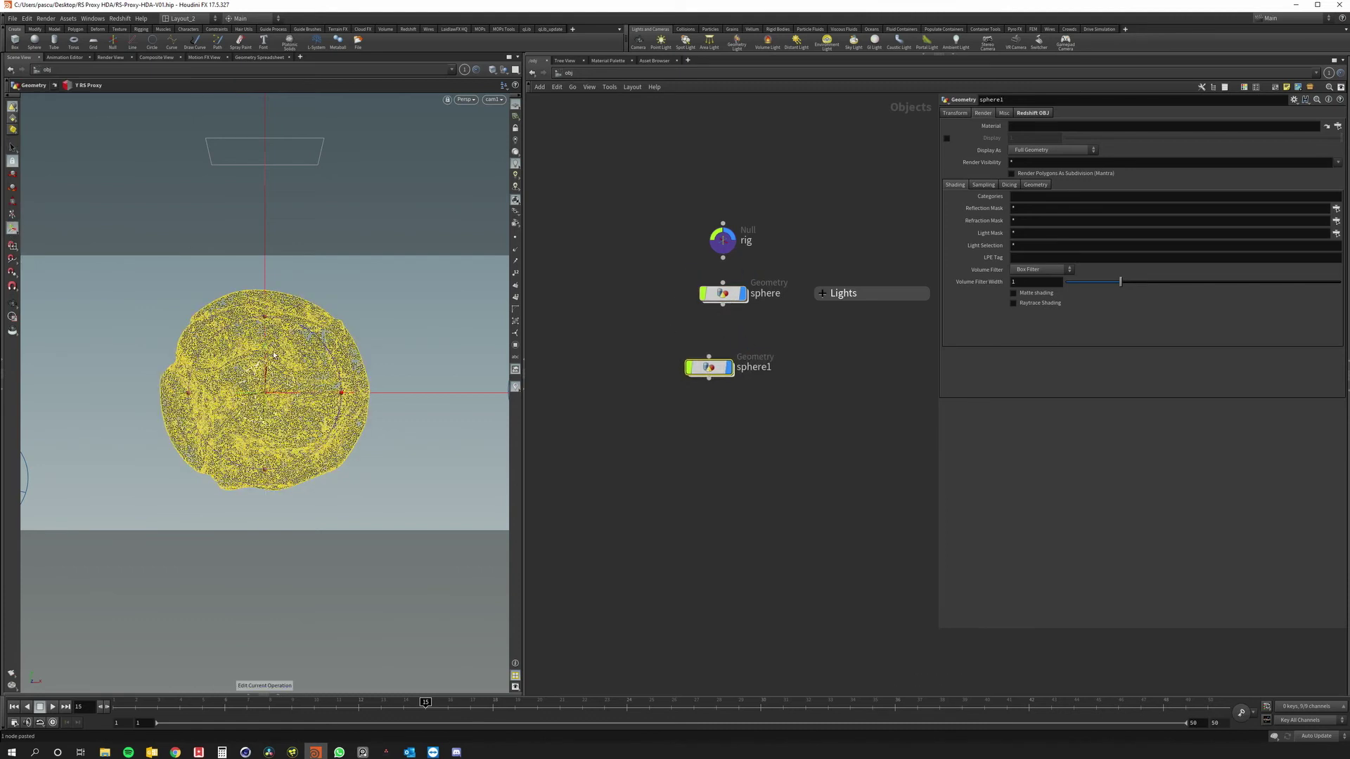
drag(303, 393, 125, 388)
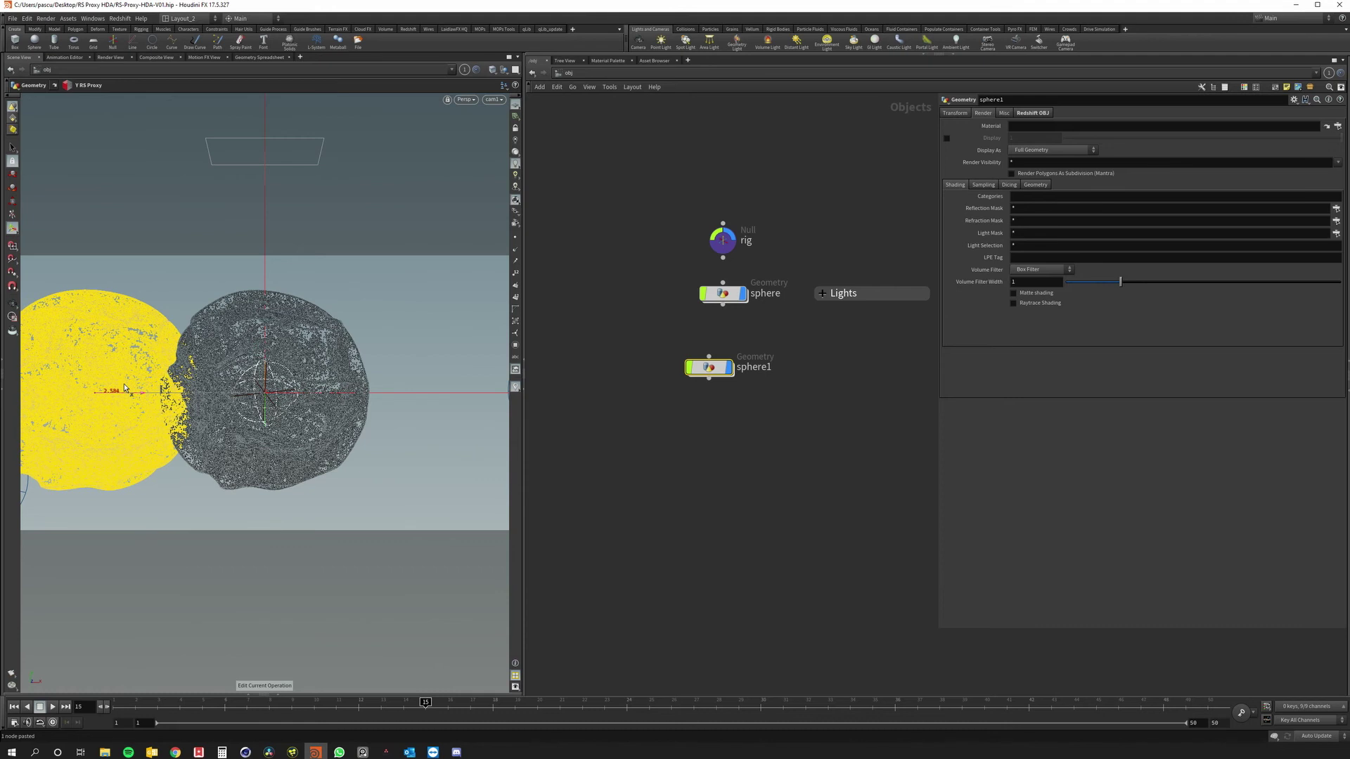
Switch the rig null's Enable proxy off, on and off again to check its effect on both spheres, leaving it disabled.
click(723, 240)
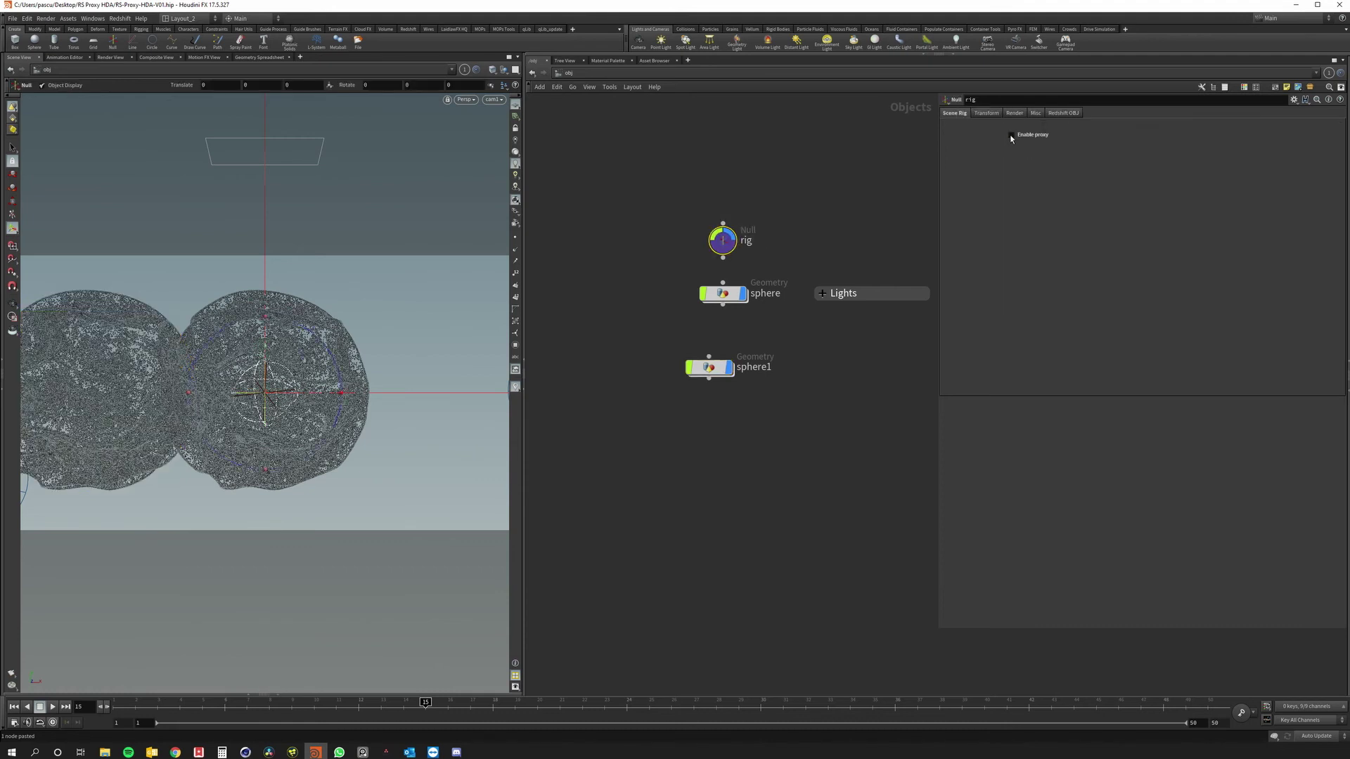
click(1011, 135)
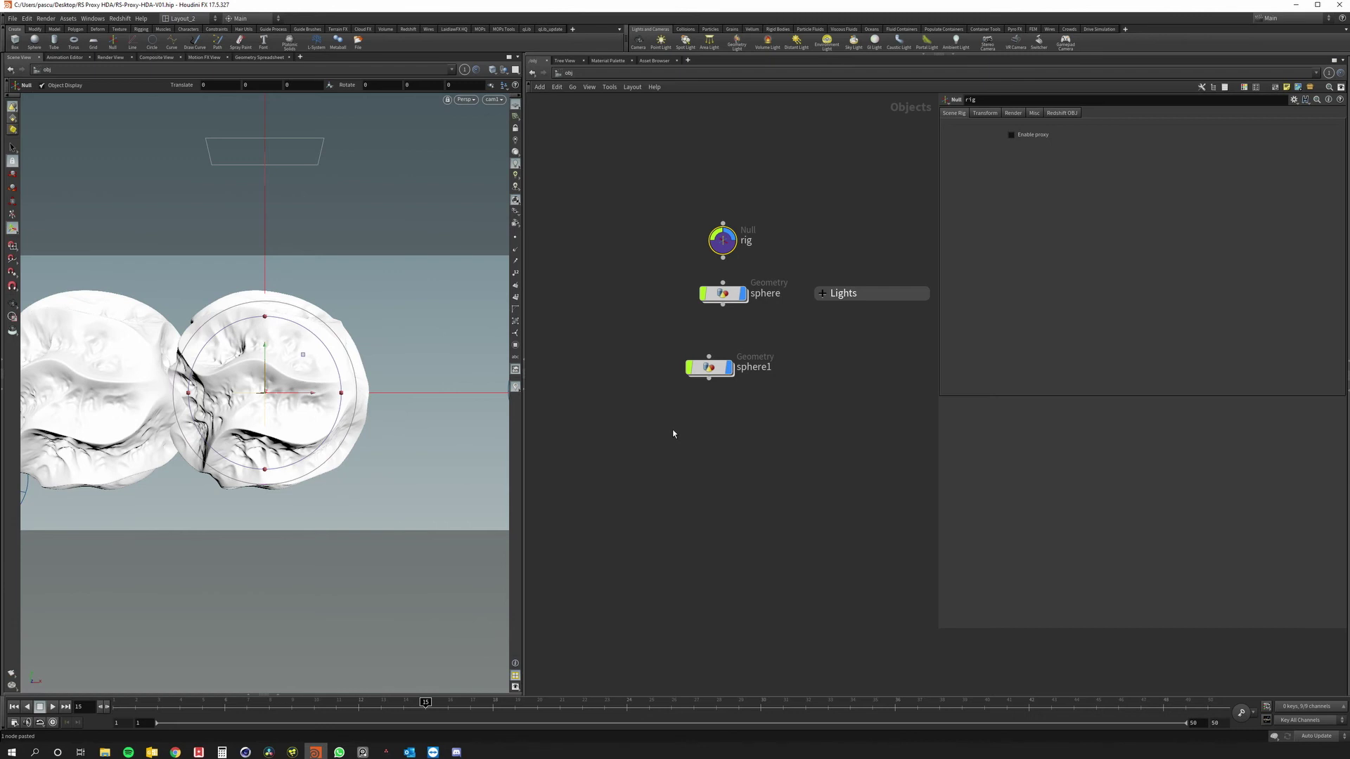
click(1011, 135)
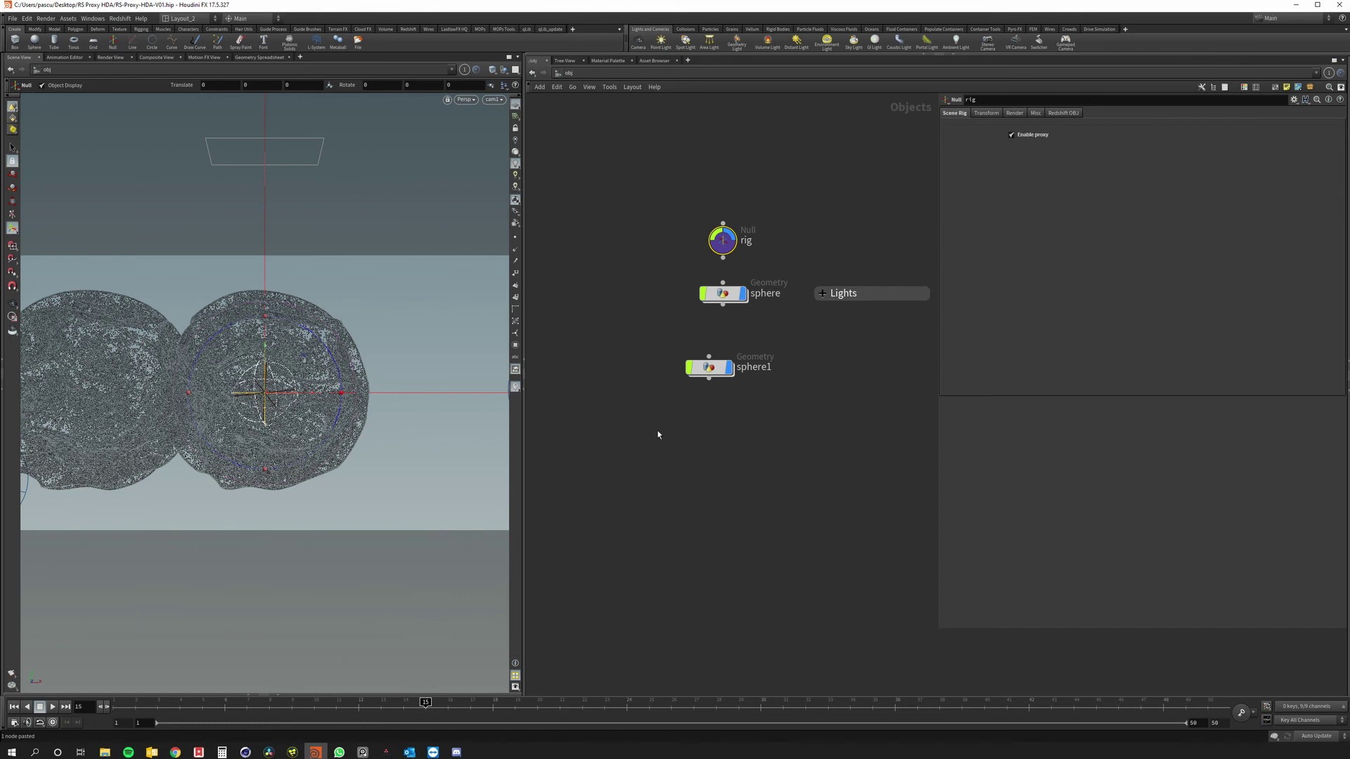
click(1011, 134)
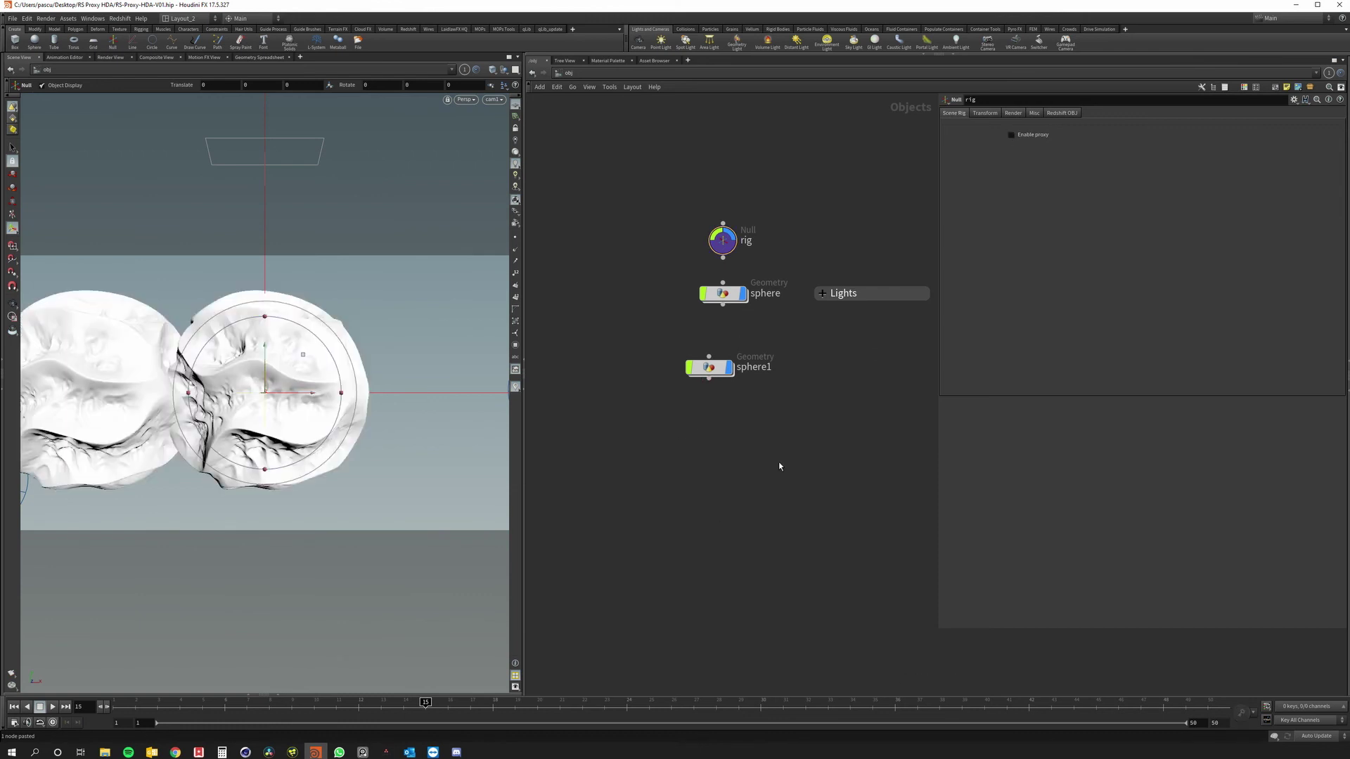